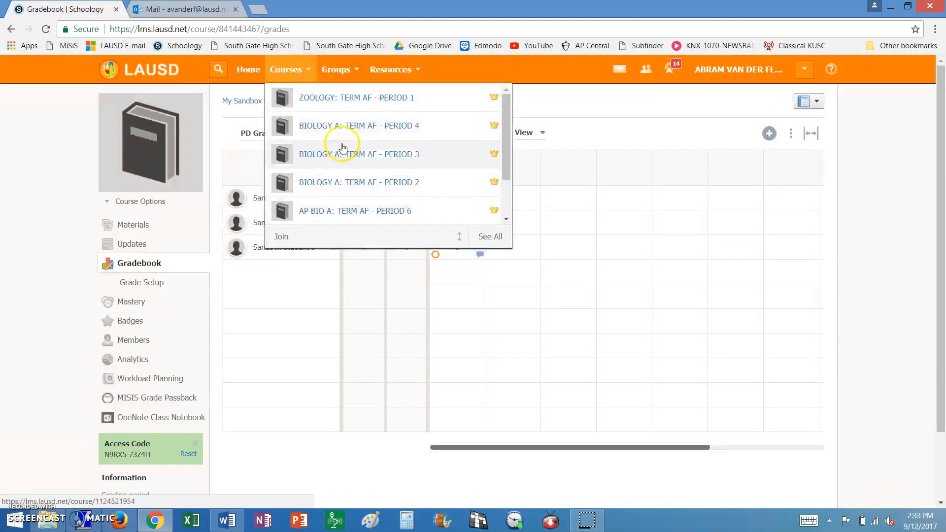
- Open the gradebook of the ZOOLOGY: TERM AF - PERIOD 1 course
click(682, 102)
click(310, 69)
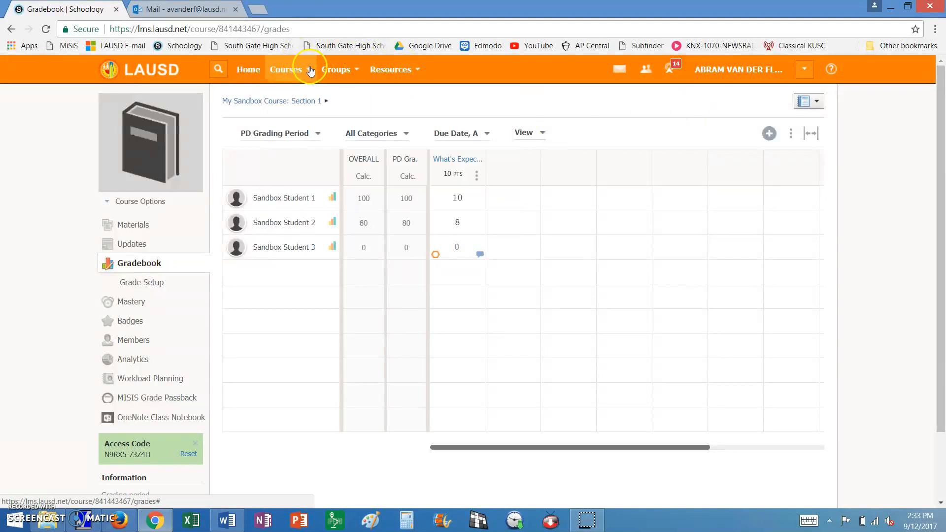
click(308, 105)
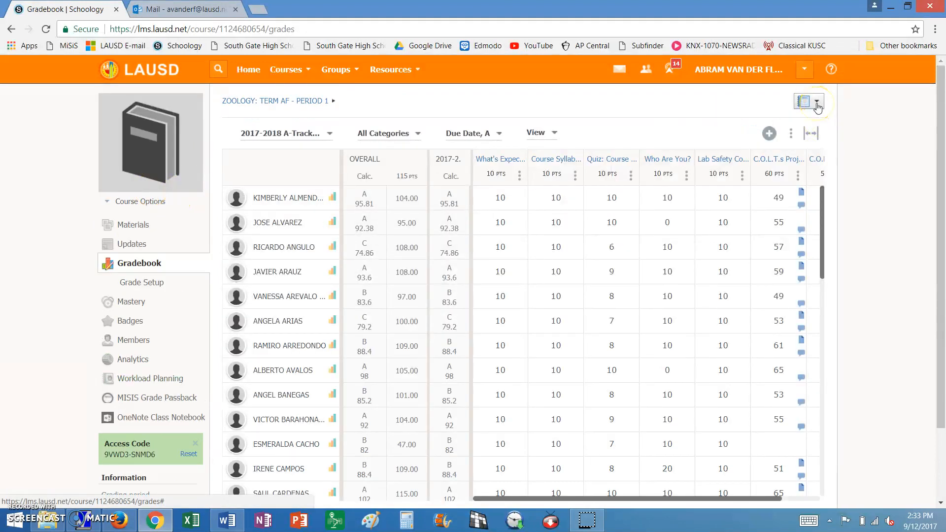
- Switch to the gradebook of My Sandbox Course: Section 1 and open its grade setup
click(816, 104)
click(709, 138)
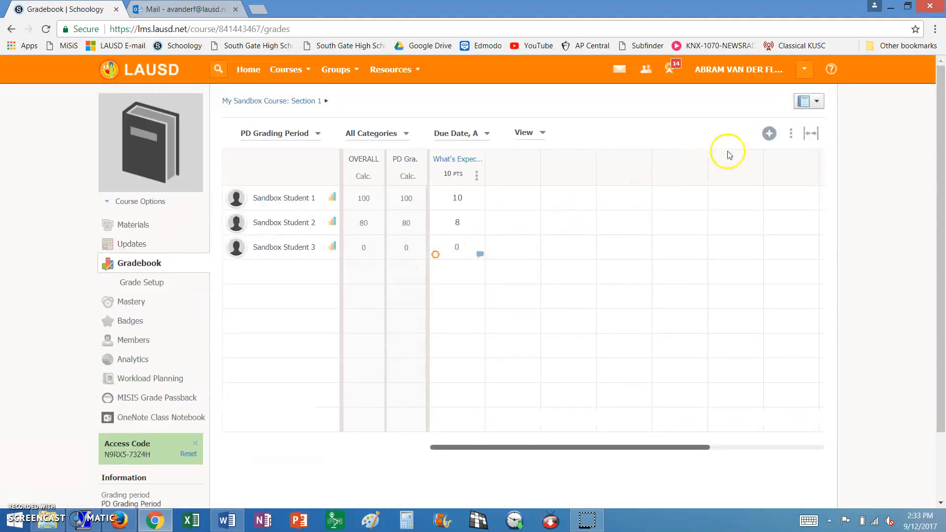
click(813, 104)
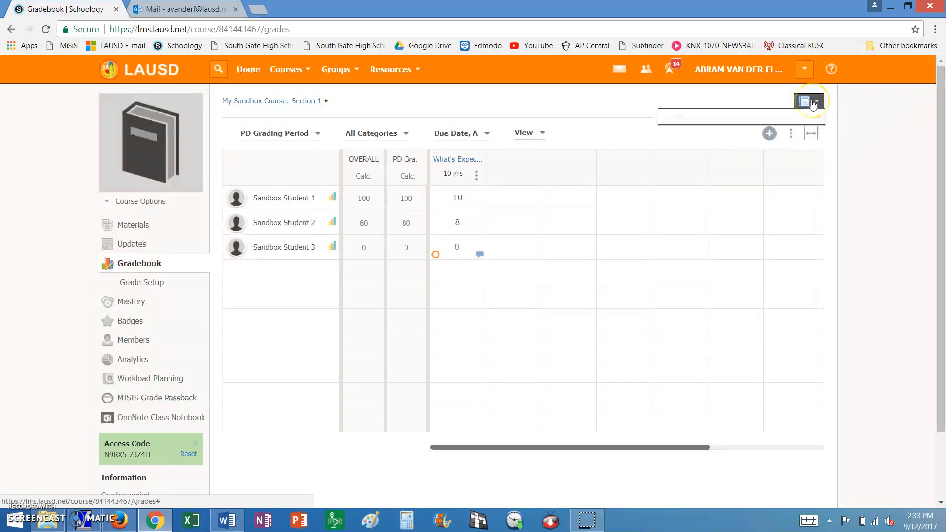
click(542, 106)
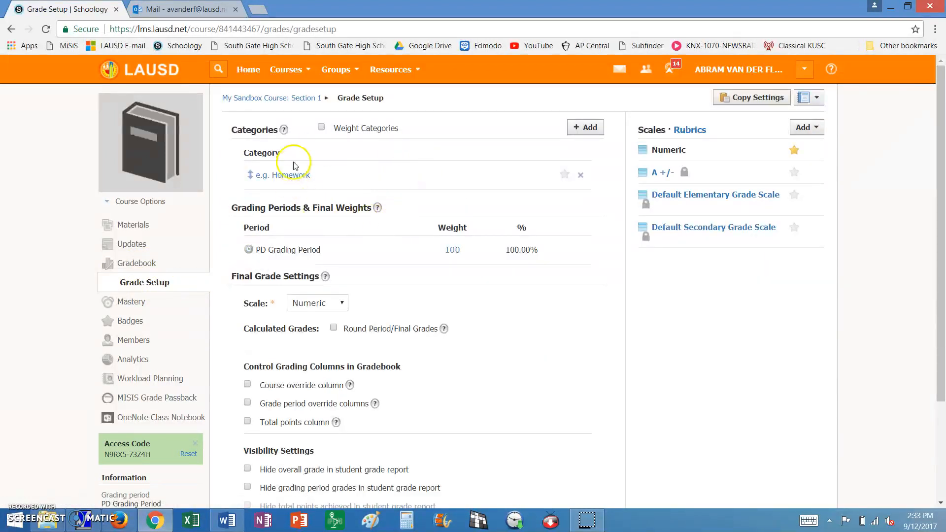
- Rename the placeholder homework grading category to Assignments and save it
click(321, 128)
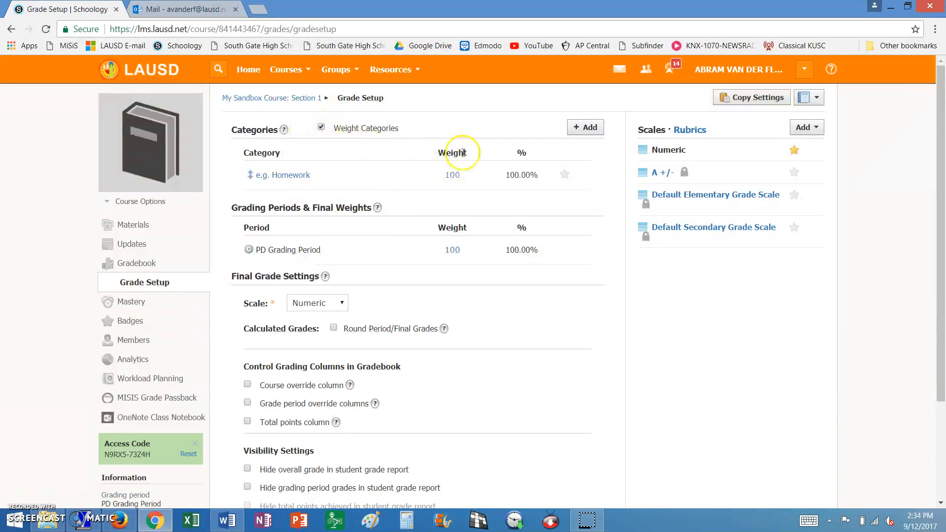
click(276, 175)
click(512, 175)
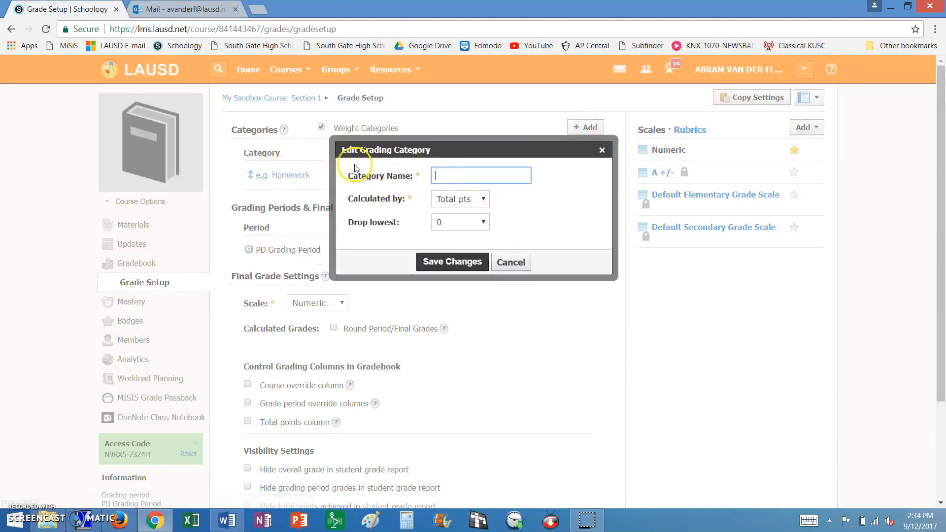
text(Assignments)
click(460, 261)
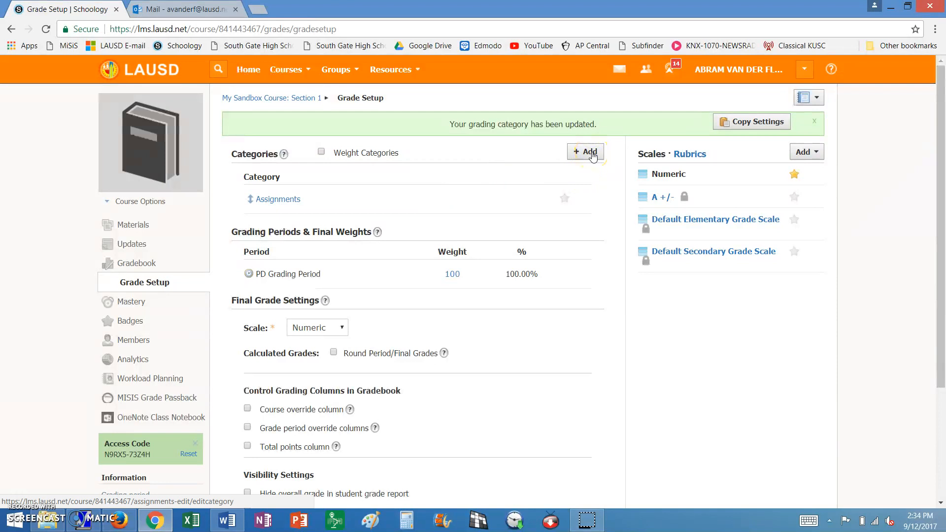
- Add a second grading category named Assessments
click(593, 154)
click(459, 175)
text(Assessments)
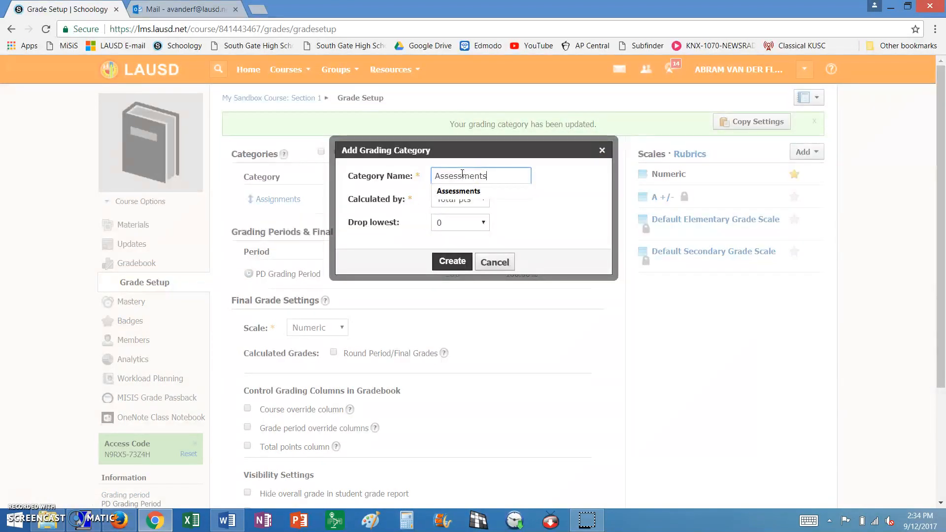
click(453, 261)
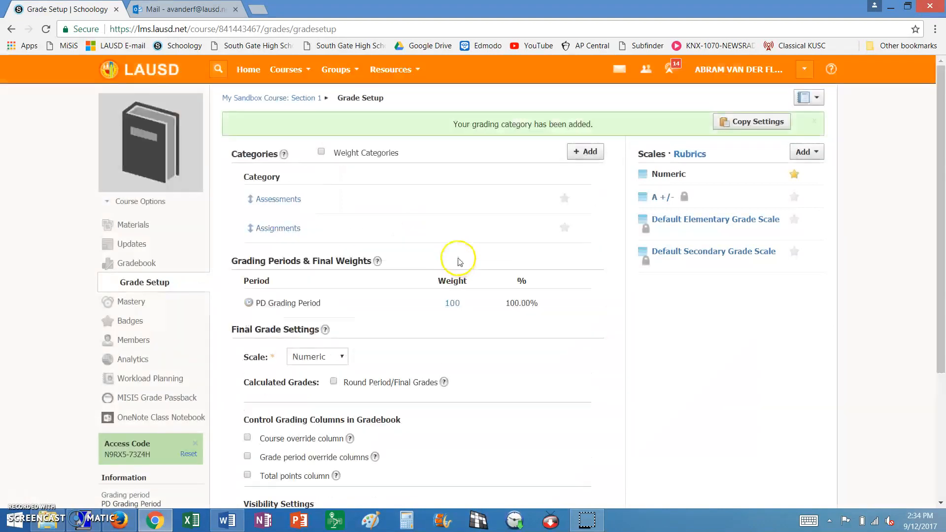
- Enable weighted categories and set the weights to 60 for Assessments and 40 for Assignments
click(321, 151)
drag(463, 200, 405, 199)
text(60)
drag(458, 228, 433, 231)
text(40)
key(Return)
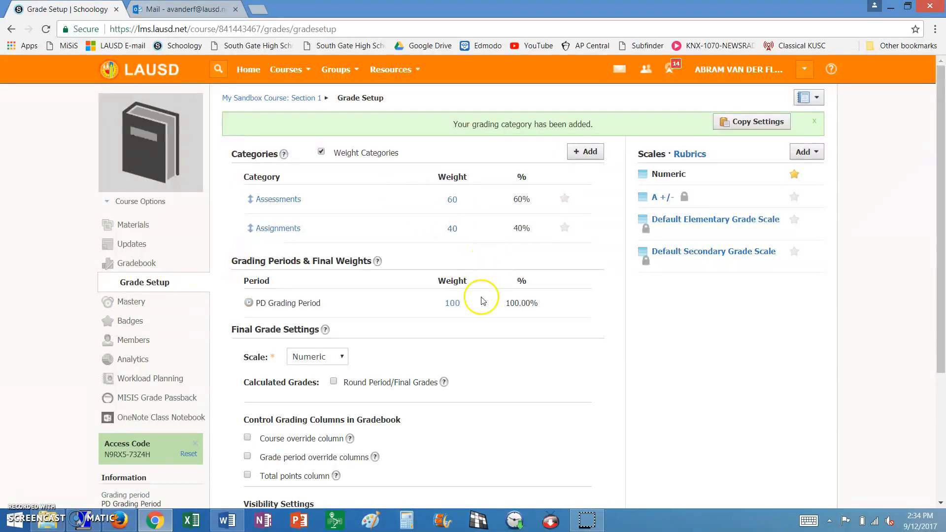
- Set the final grade scale to Default Secondary Grade Scale and save the grade setup
scroll(463, 351, down, 3)
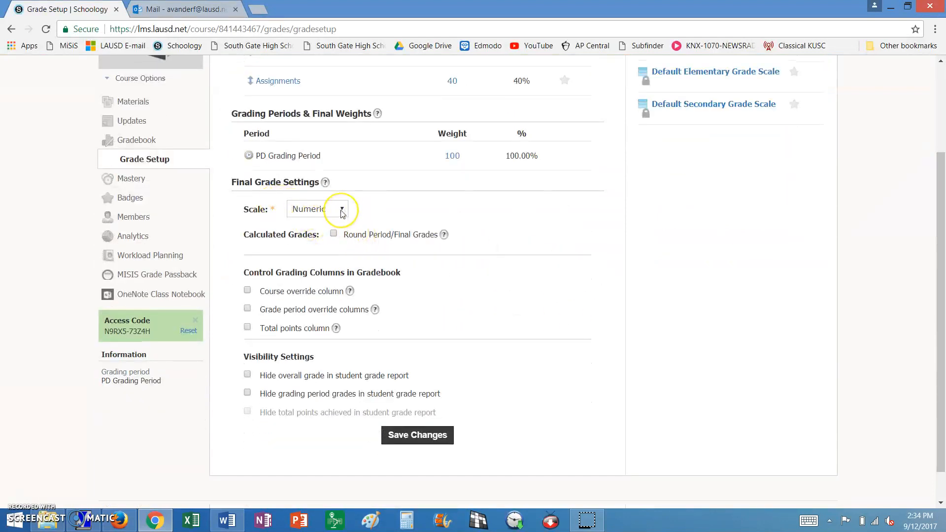
click(342, 213)
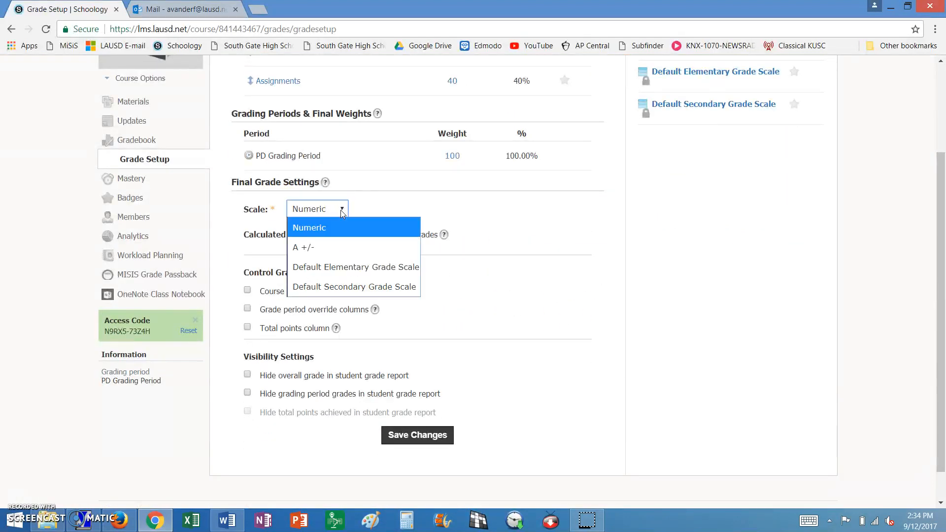
click(347, 288)
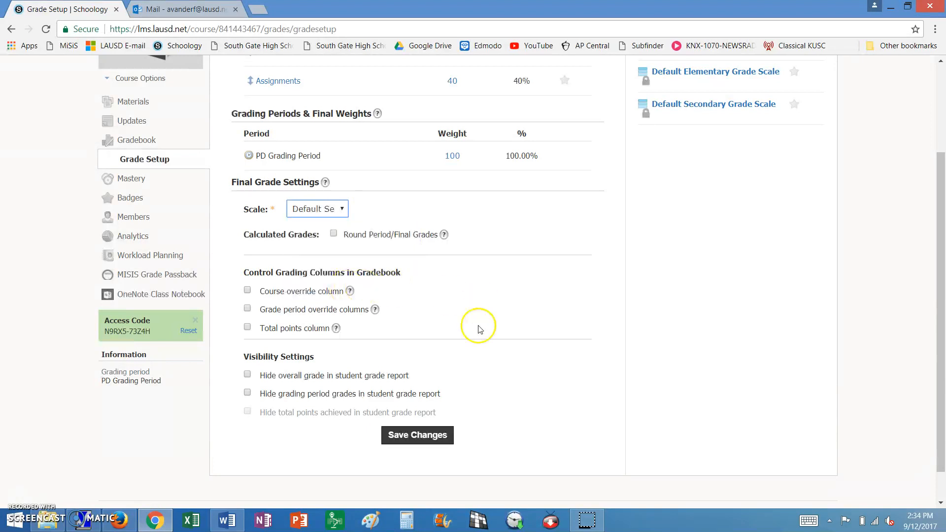
click(440, 438)
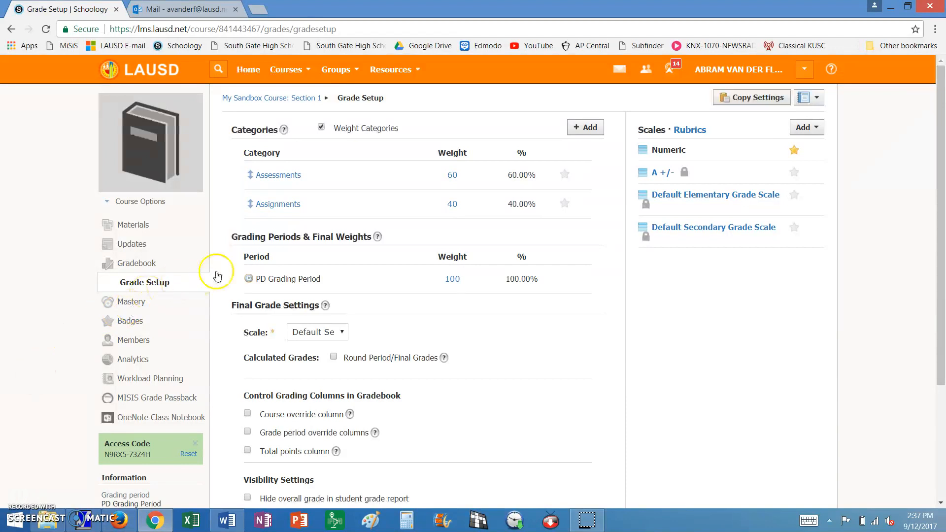
- Return to the sandbox gradebook and look over the kinds of graded items that can be added
click(132, 266)
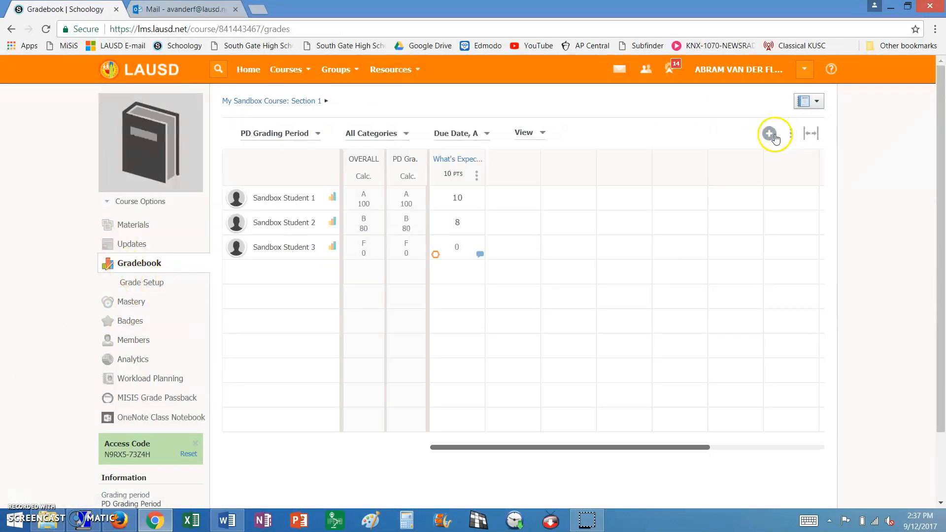
click(769, 134)
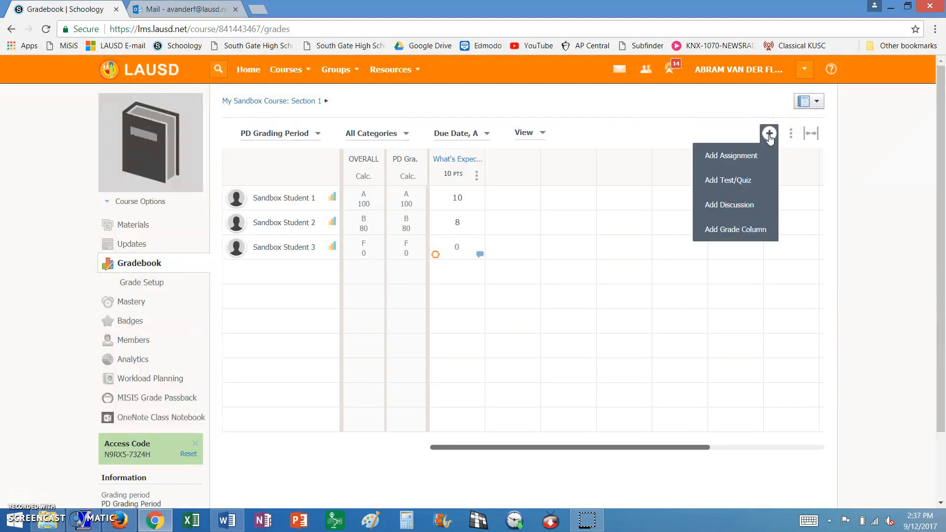
click(727, 158)
click(730, 156)
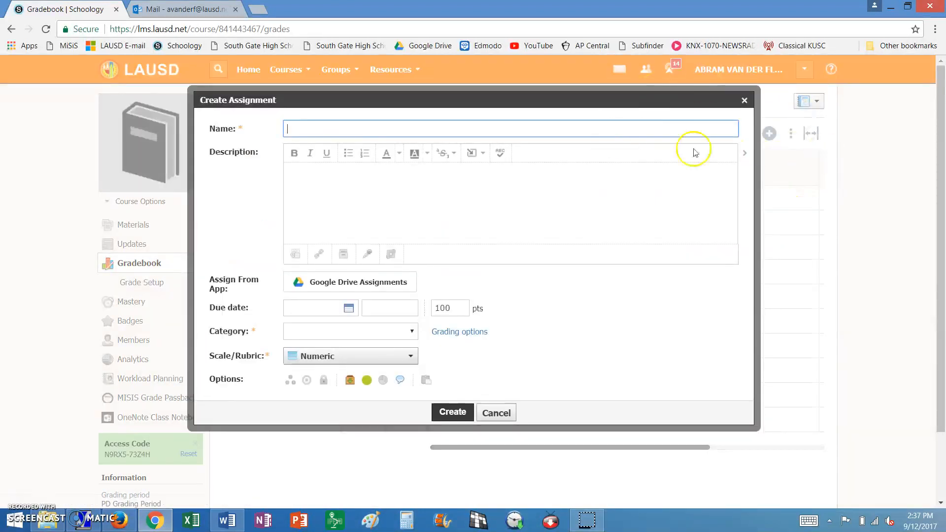
click(744, 100)
click(769, 133)
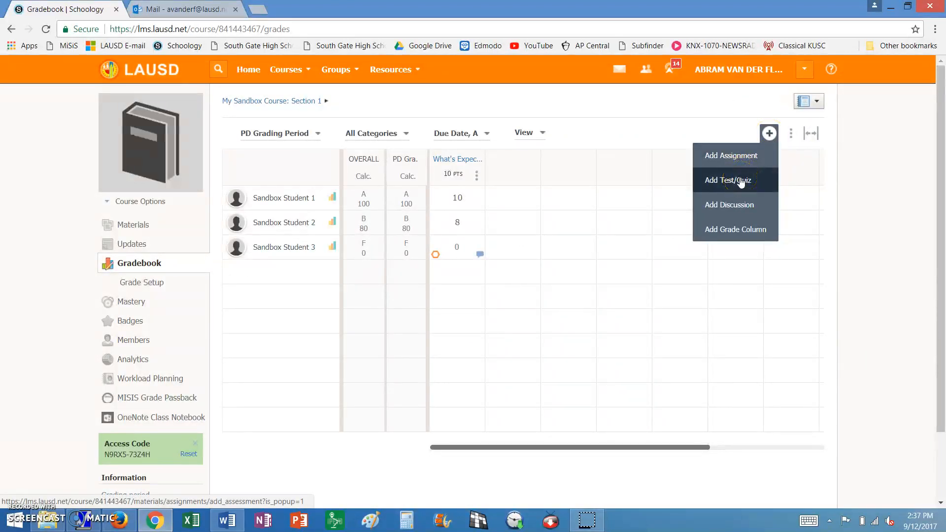
click(769, 133)
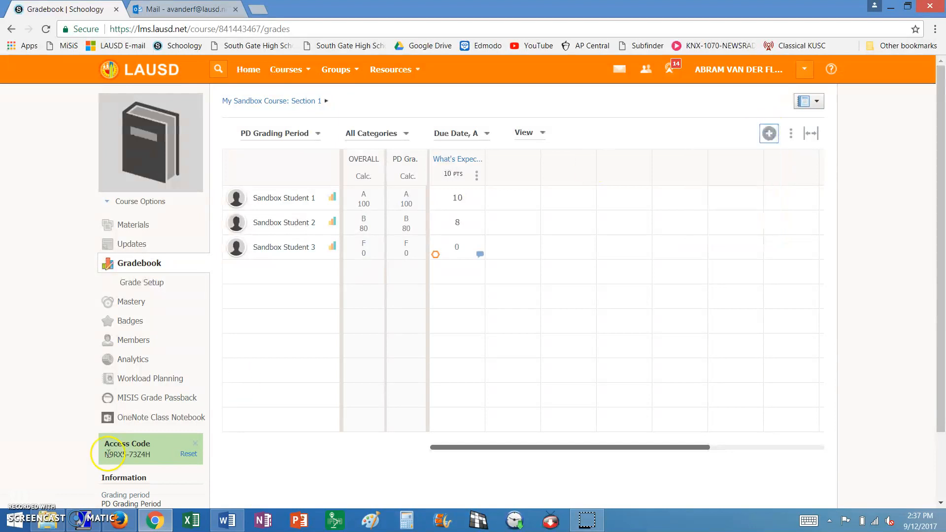
- Examine the due date, category and scale options of a new assignment, and close the form without creating it
click(768, 133)
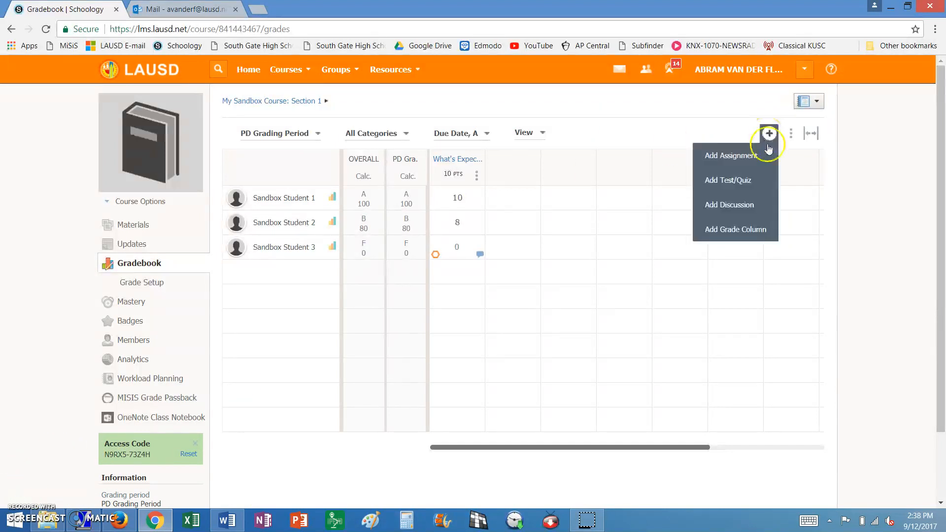
click(729, 157)
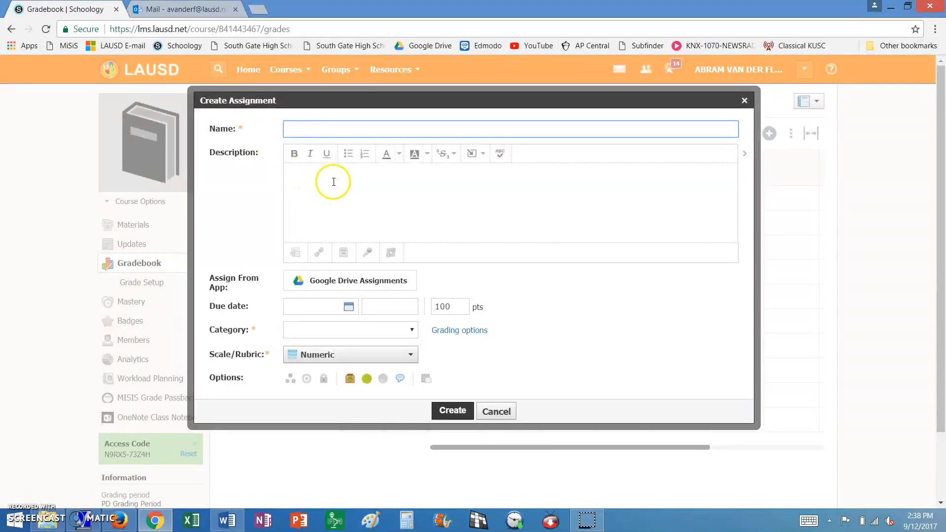
click(348, 306)
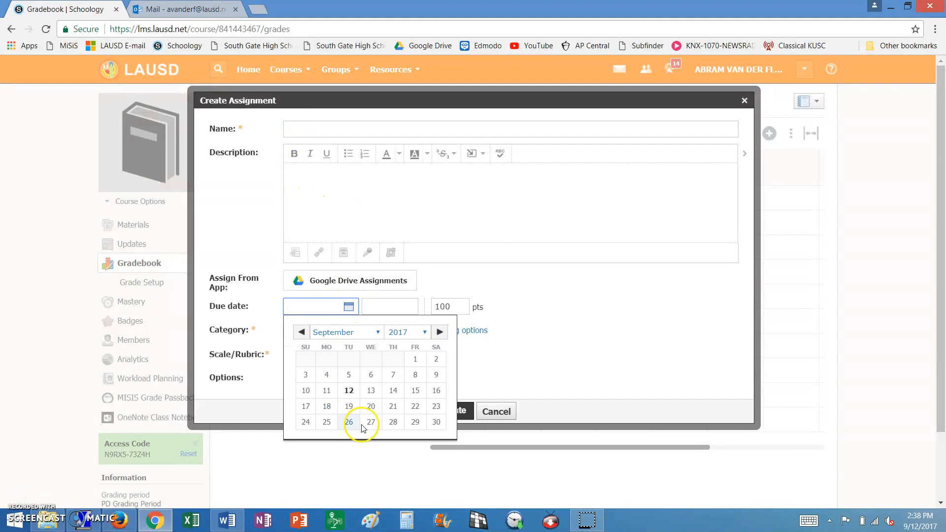
click(553, 287)
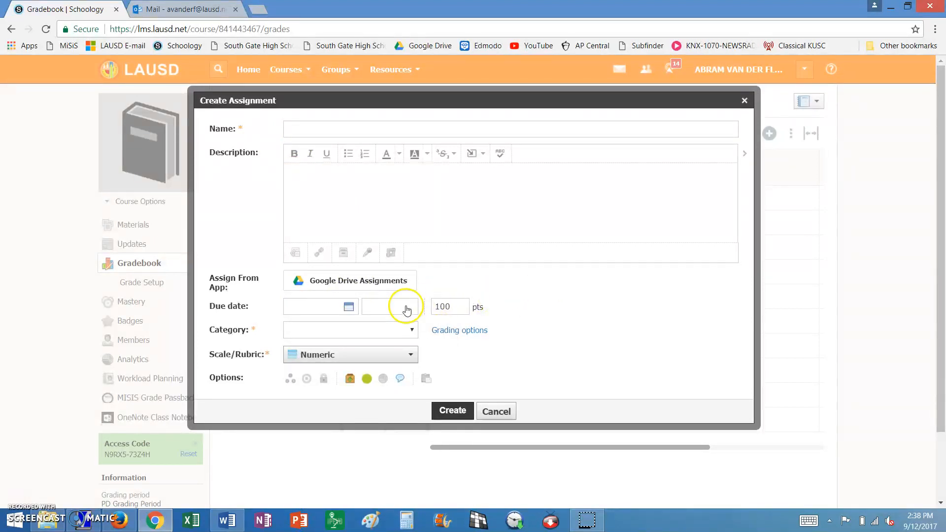
click(542, 302)
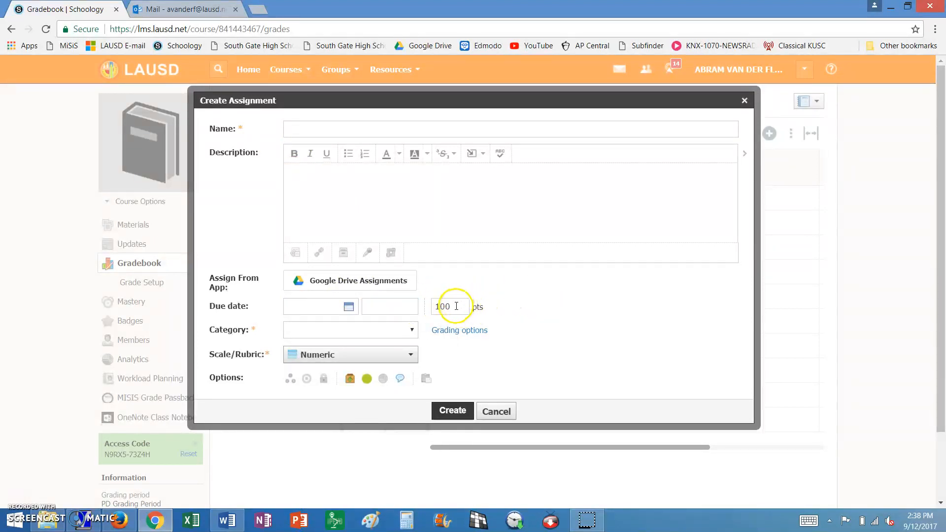
click(391, 330)
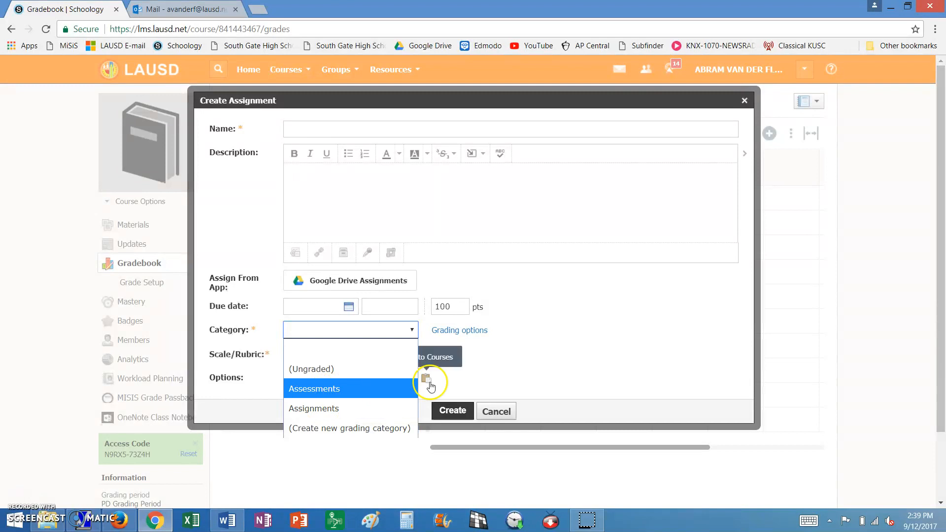
click(550, 372)
click(379, 360)
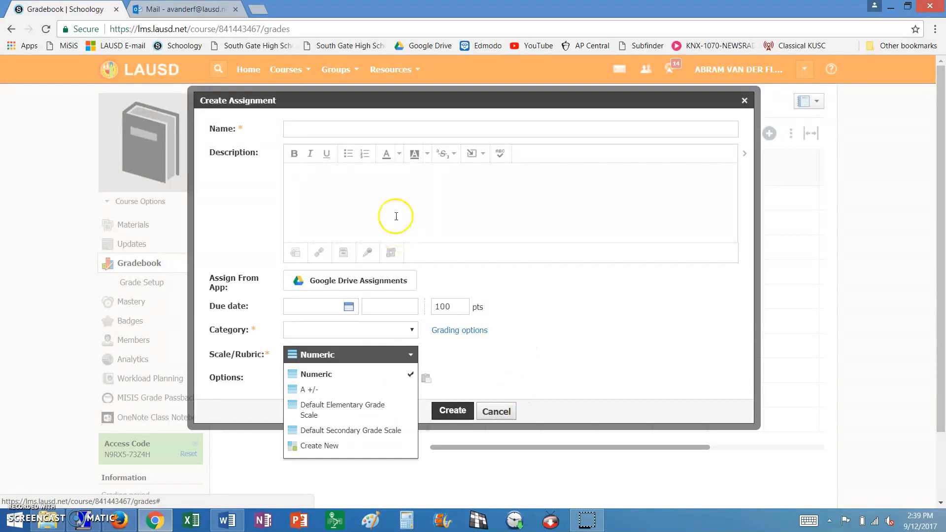
click(530, 319)
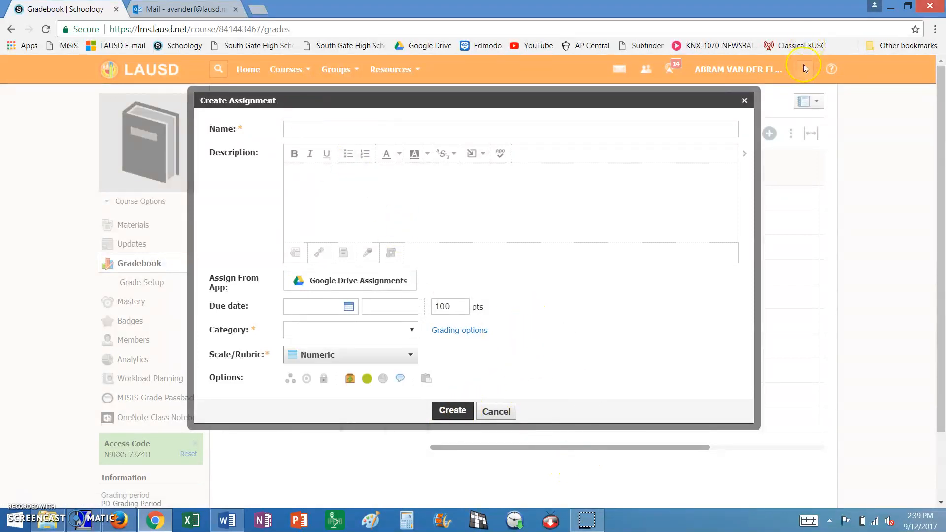
click(744, 100)
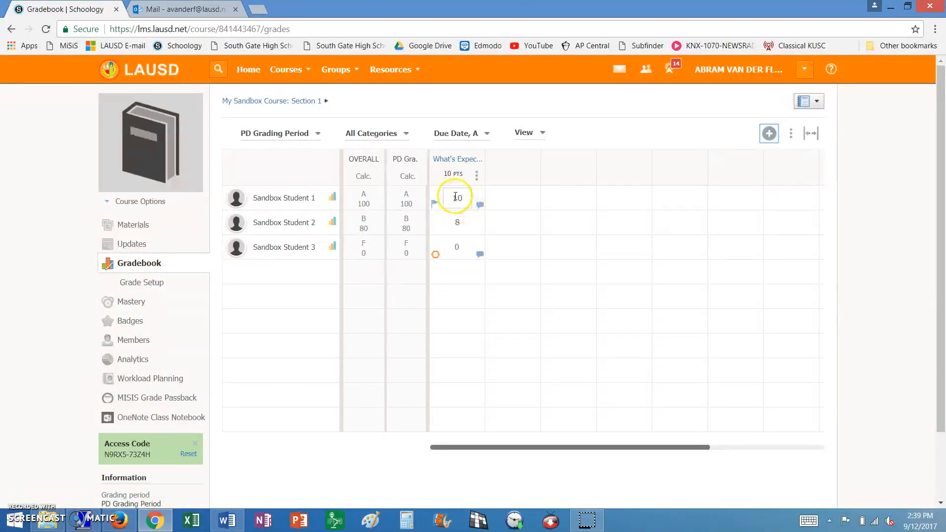
- Enable Display to Student in the grade comment for Sandbox Student 1's 10-point assignment and close the comment
click(481, 206)
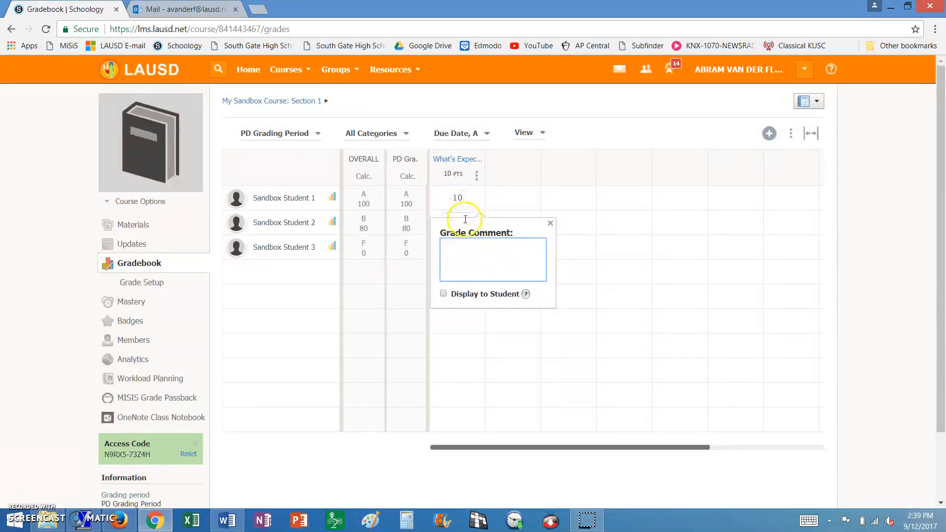
click(443, 295)
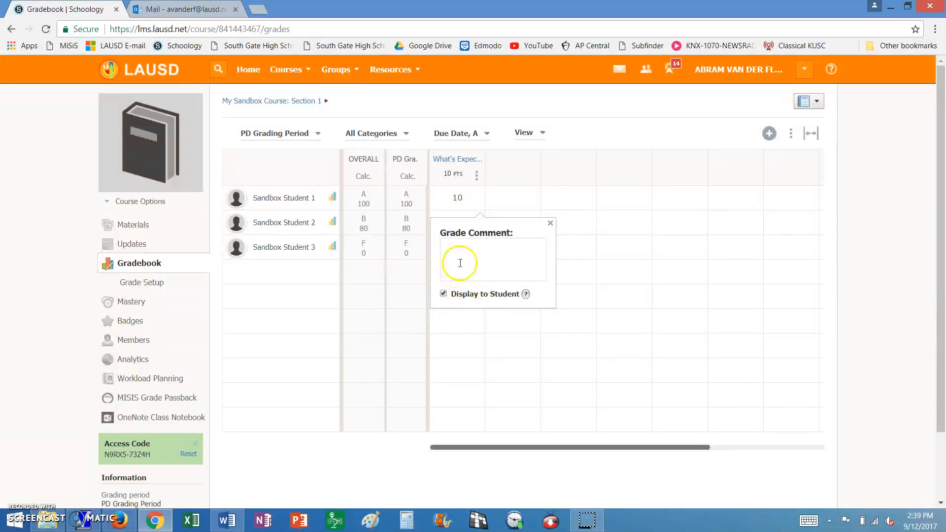
click(550, 223)
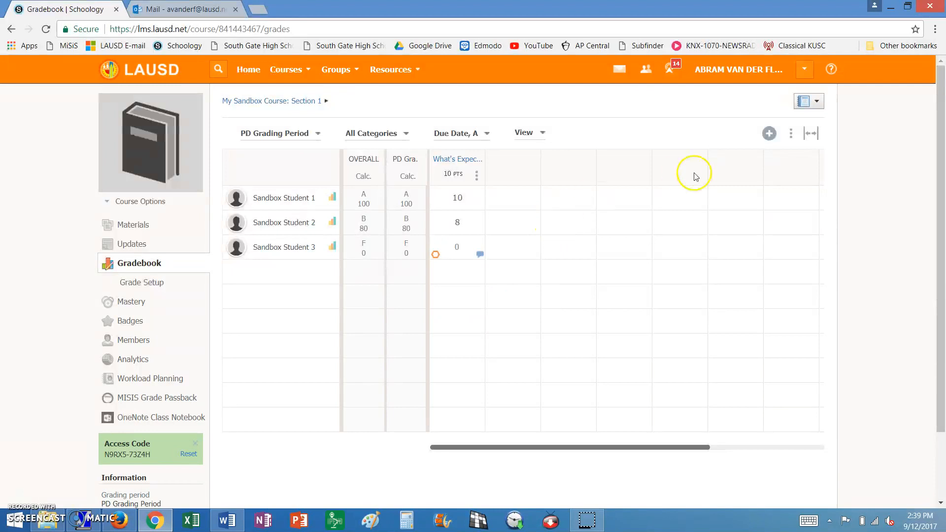
- Switch to the ZOOLOGY: TERM AF - PERIOD 1 gradebook and read the first student's grade comment on the 60-point C.O.L.T.s project
click(812, 102)
click(731, 269)
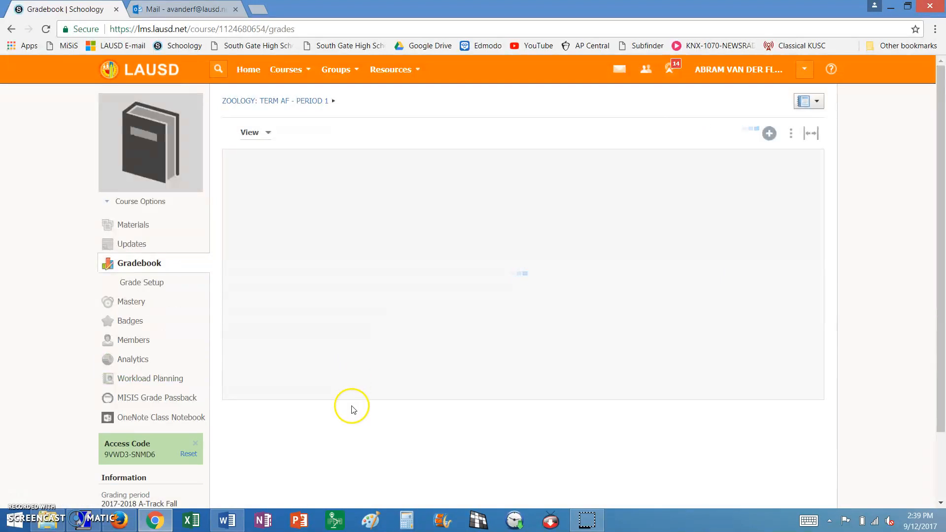
drag(519, 498, 562, 499)
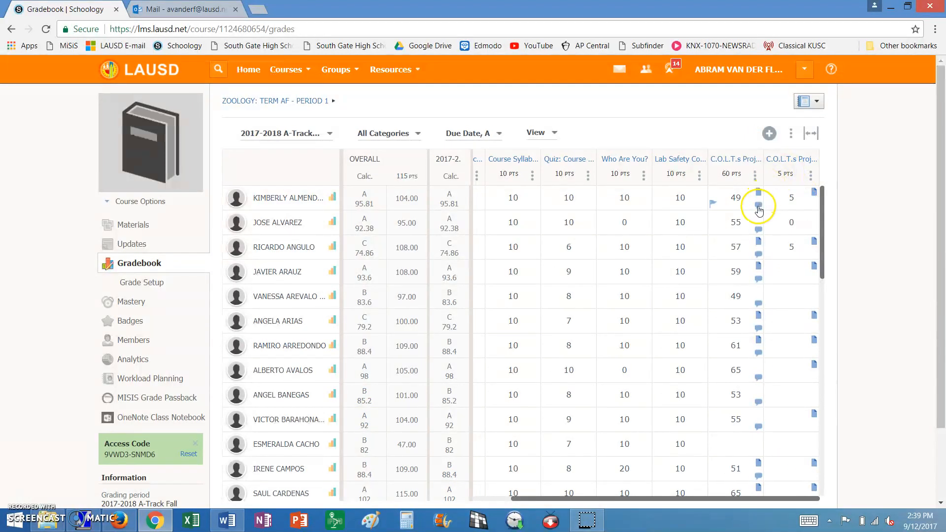
click(758, 206)
mouse_move(818, 252)
mouse_down()
mouse_move(819, 272)
mouse_move(822, 245)
mouse_up()
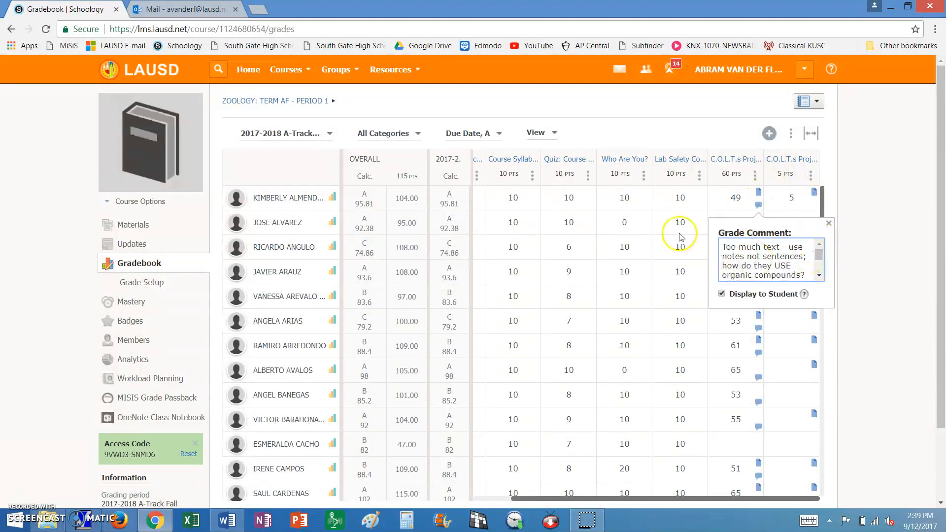
- Close the grade comment and examine the first student's submitted presentation for the 60-point C.O.L.T.s project and its comment area
click(613, 126)
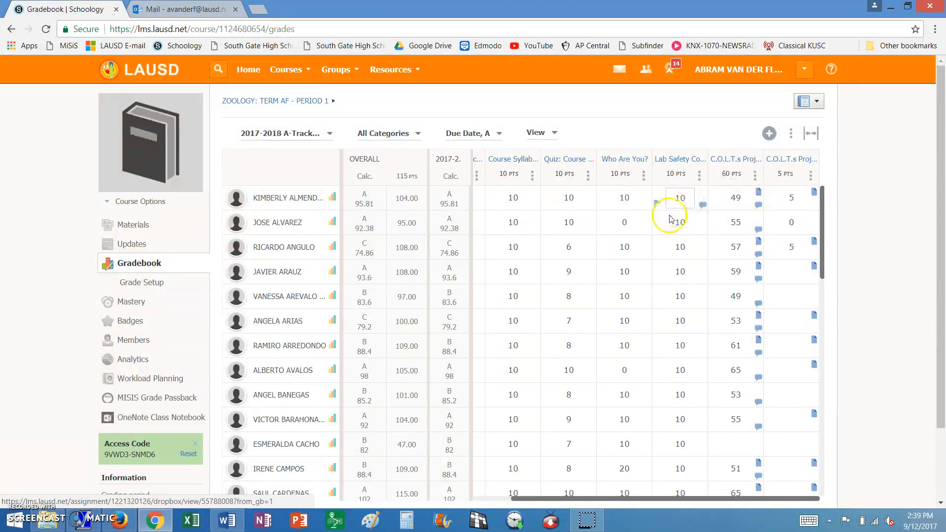
click(677, 200)
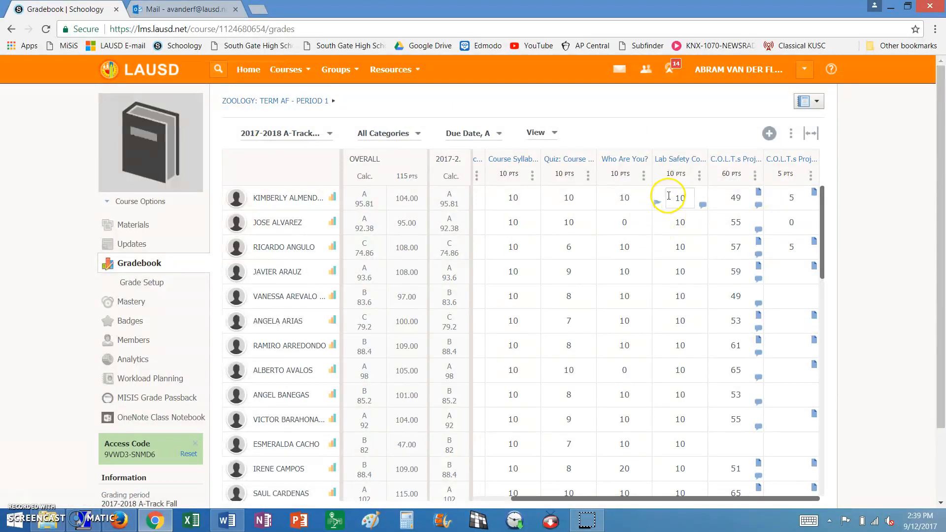
click(759, 194)
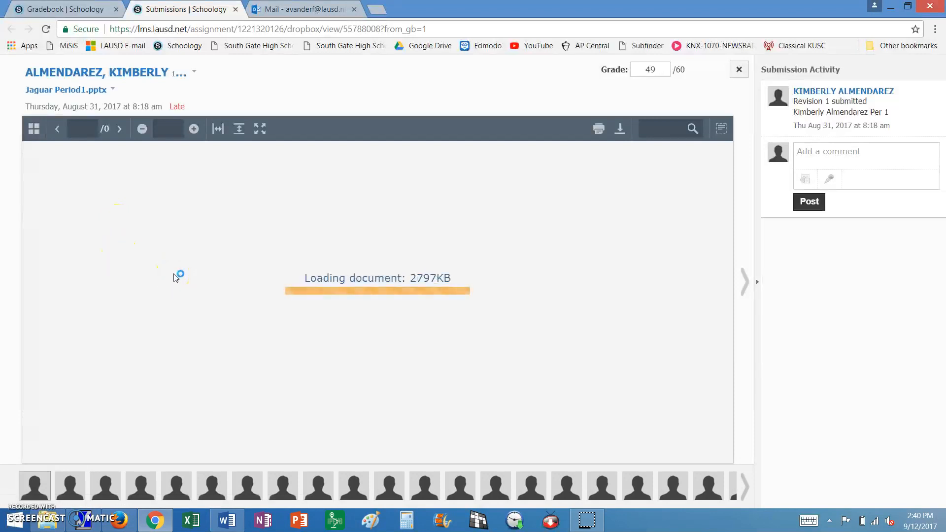
scroll(190, 270, down, 5)
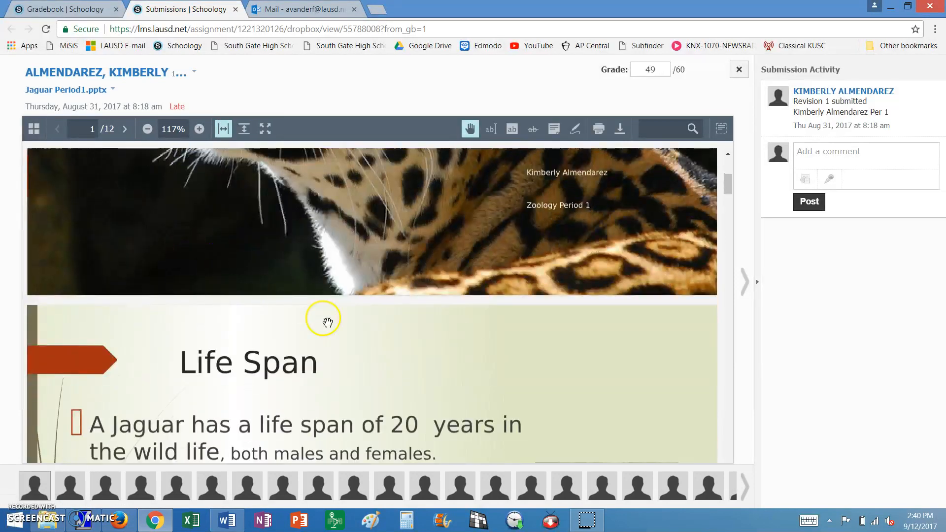
click(868, 152)
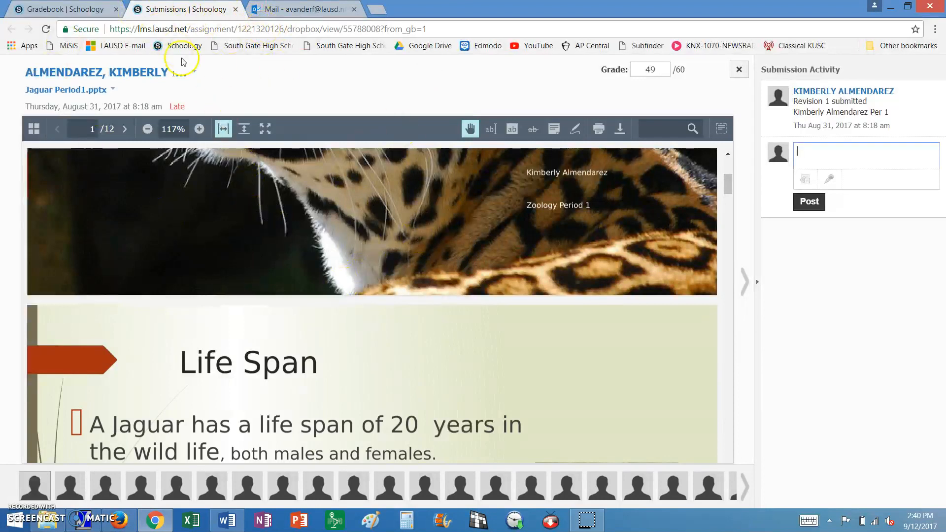
- Return to the ZOOLOGY: TERM AF - PERIOD 1 gradebook, look over the new test/quiz form, and close it without creating anything
click(74, 10)
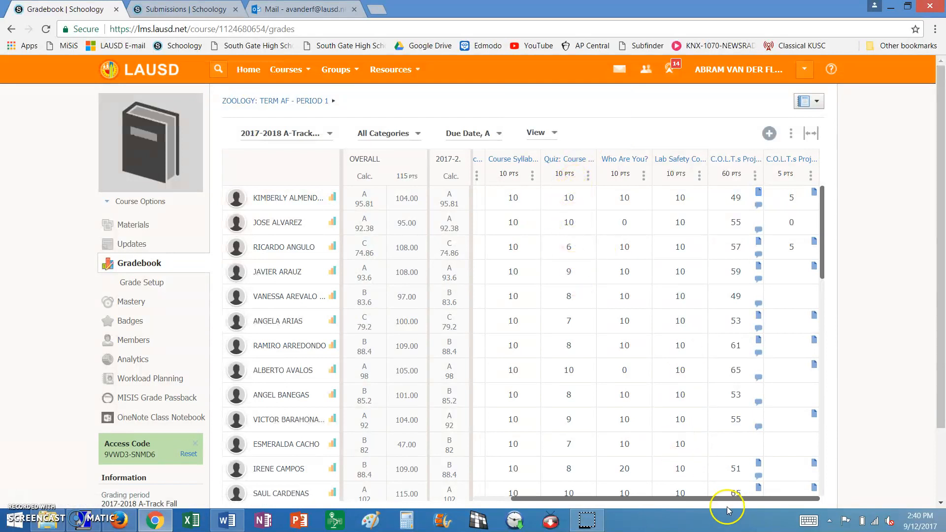
drag(729, 499, 677, 498)
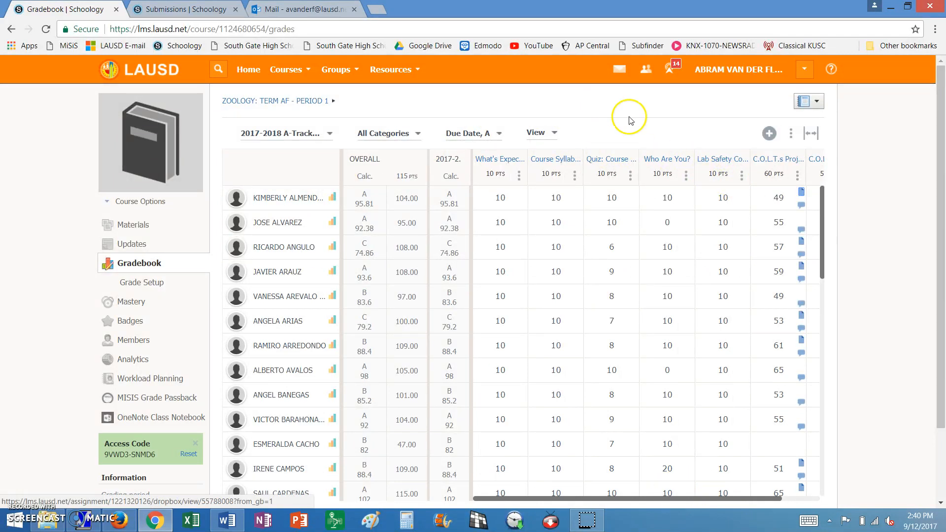
drag(682, 501, 743, 501)
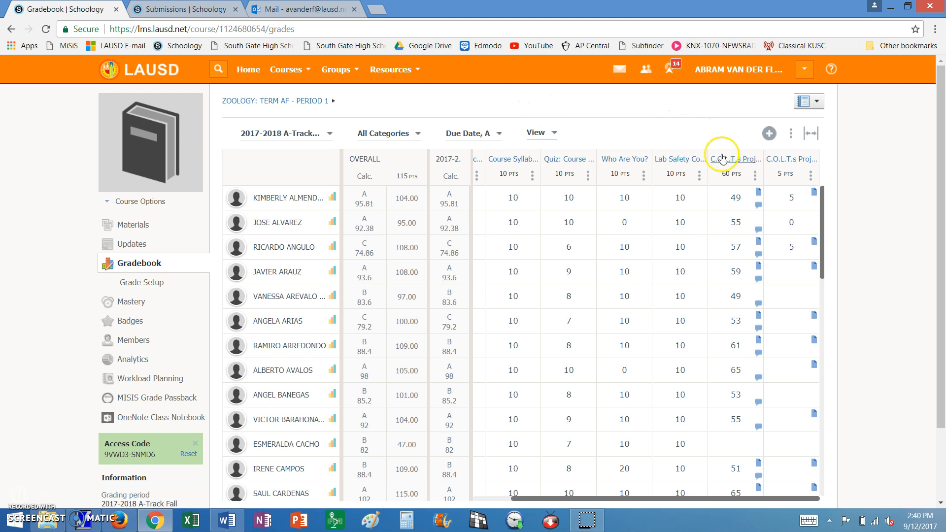
click(769, 133)
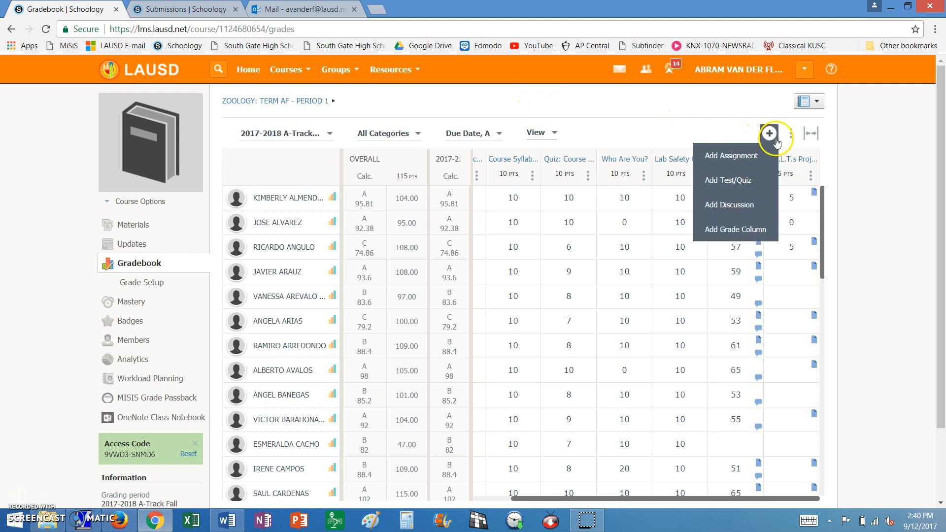
click(747, 187)
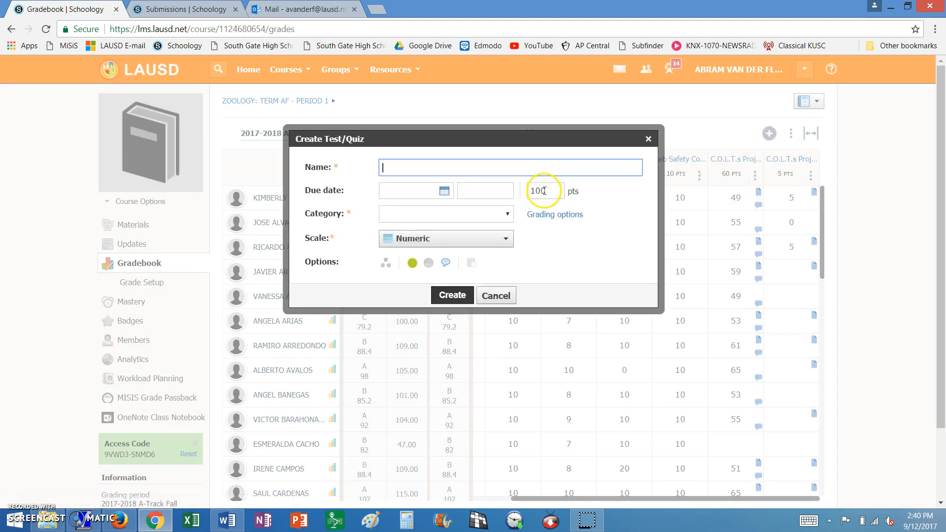
click(496, 295)
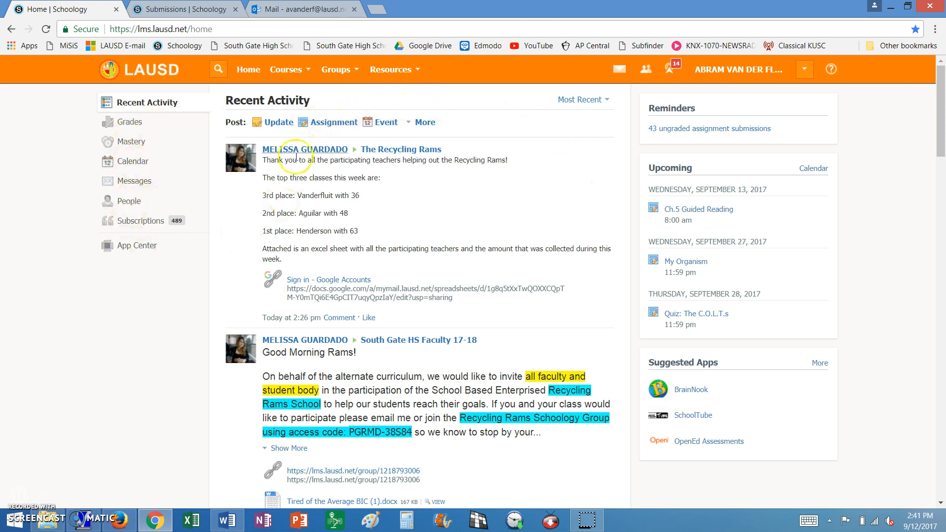
- Go to the personal resources and look over the kinds of resources that can be added
click(417, 73)
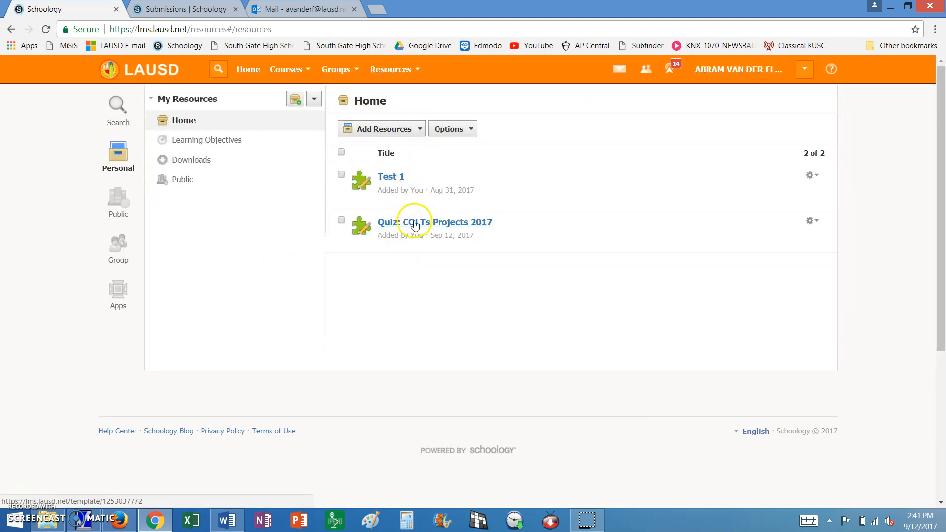
click(419, 129)
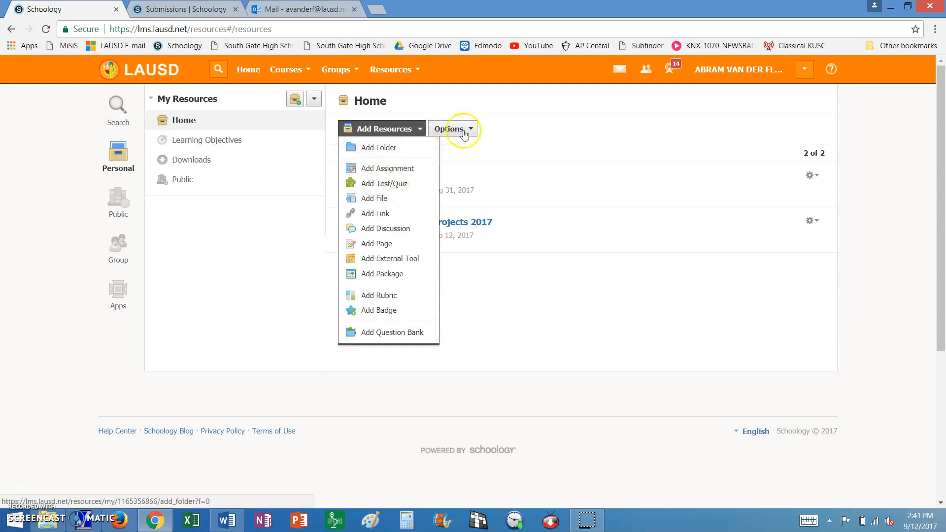
click(541, 135)
- Preview the questions of Quiz: COLTs Projects 2017 and look over the actions available for it
click(440, 220)
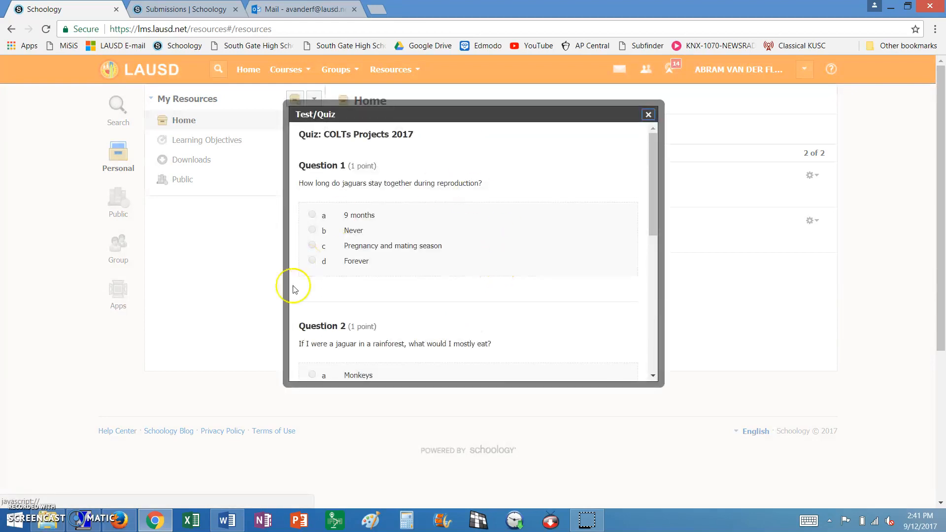
drag(655, 161, 638, 320)
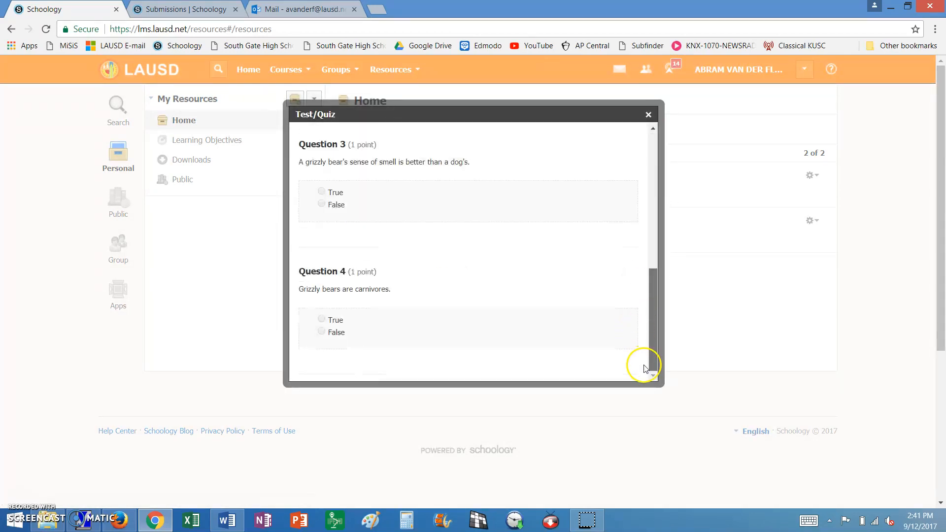
click(648, 114)
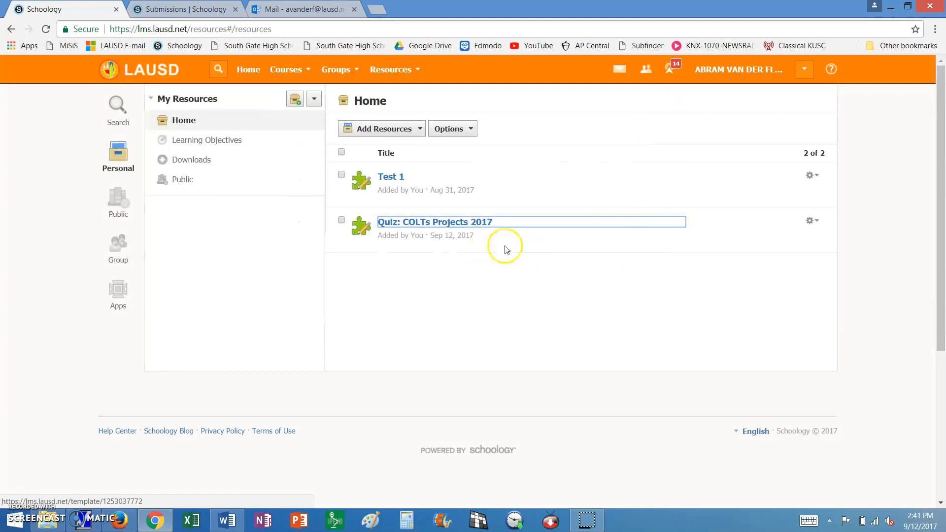
click(817, 223)
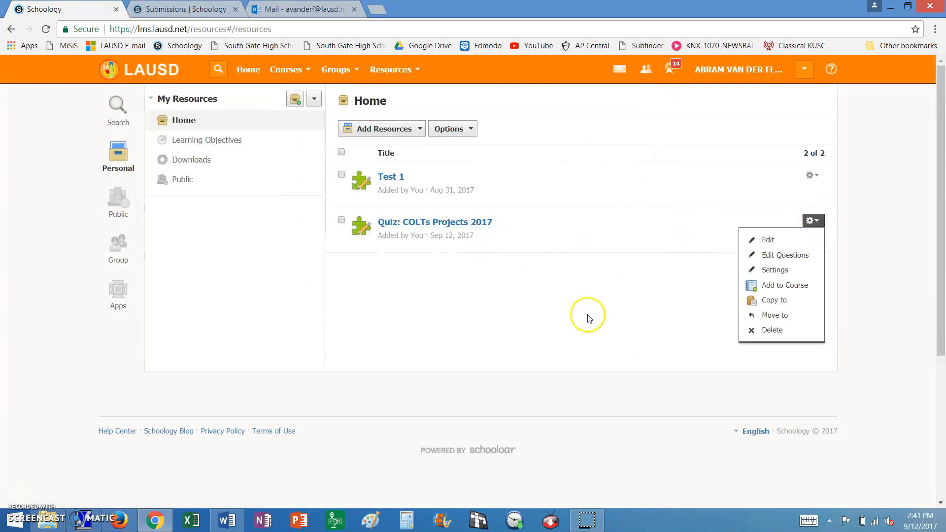
click(325, 184)
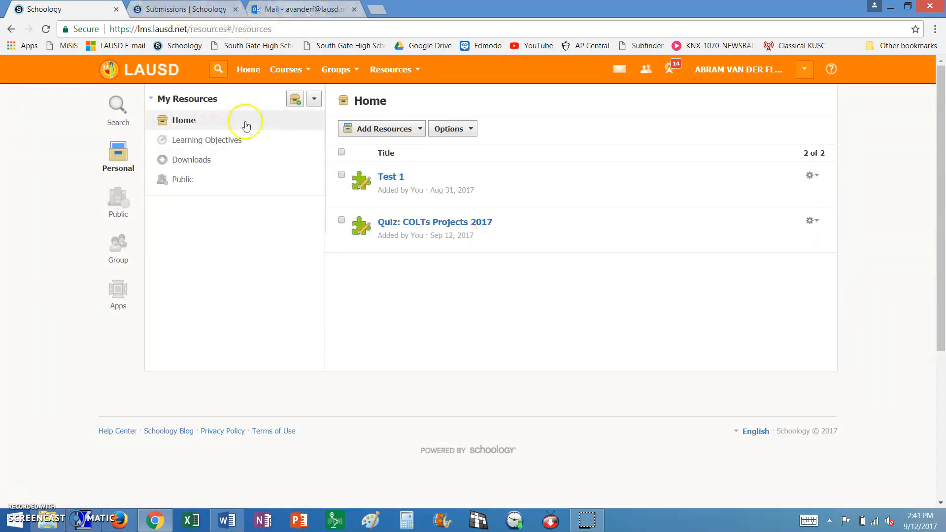
- Reopen the gradebook of the ZOOLOGY: TERM AF - PERIOD 1 course
click(356, 71)
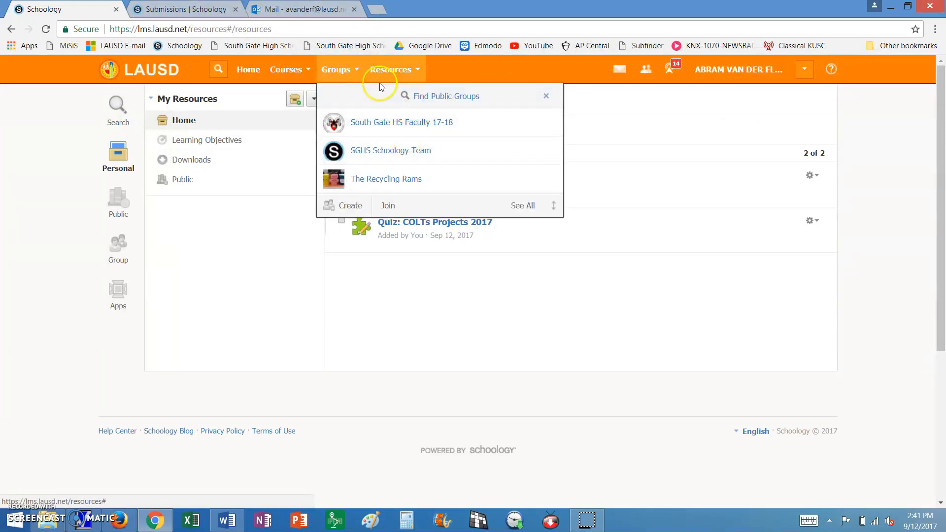
click(290, 68)
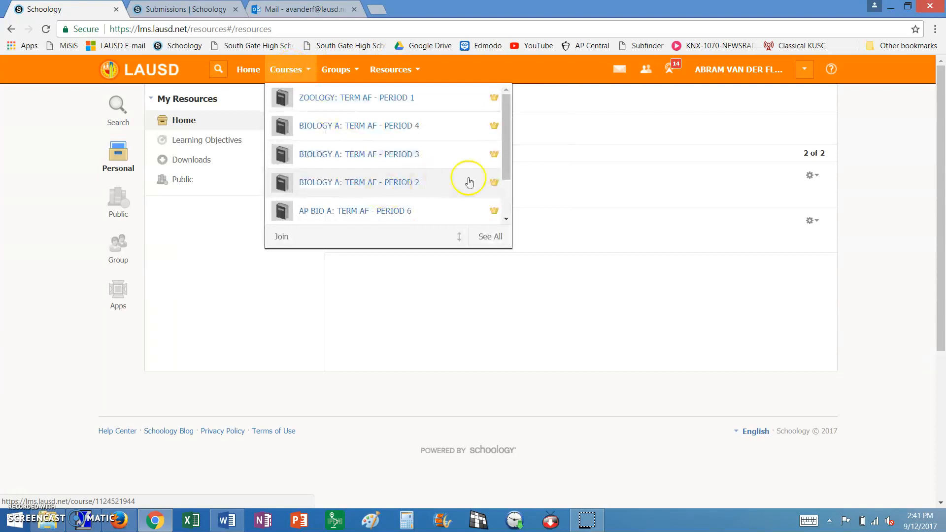
click(406, 109)
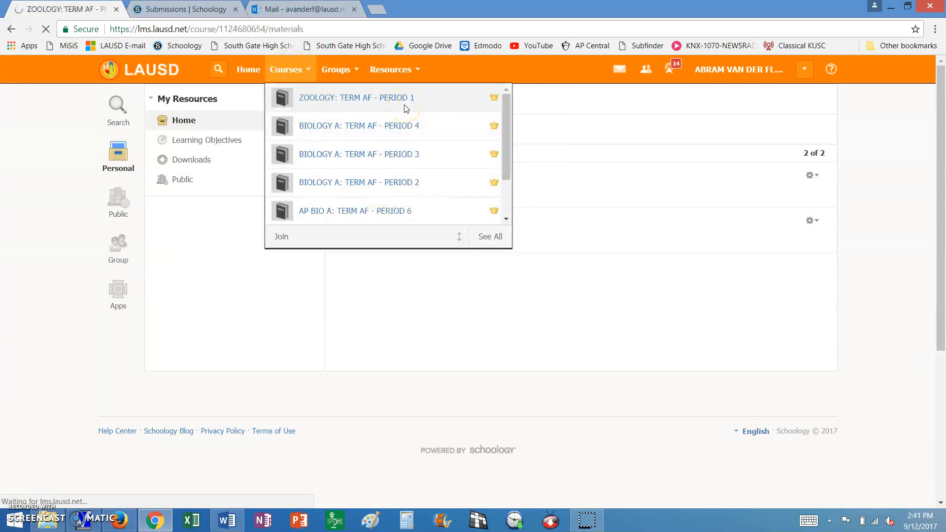
click(137, 263)
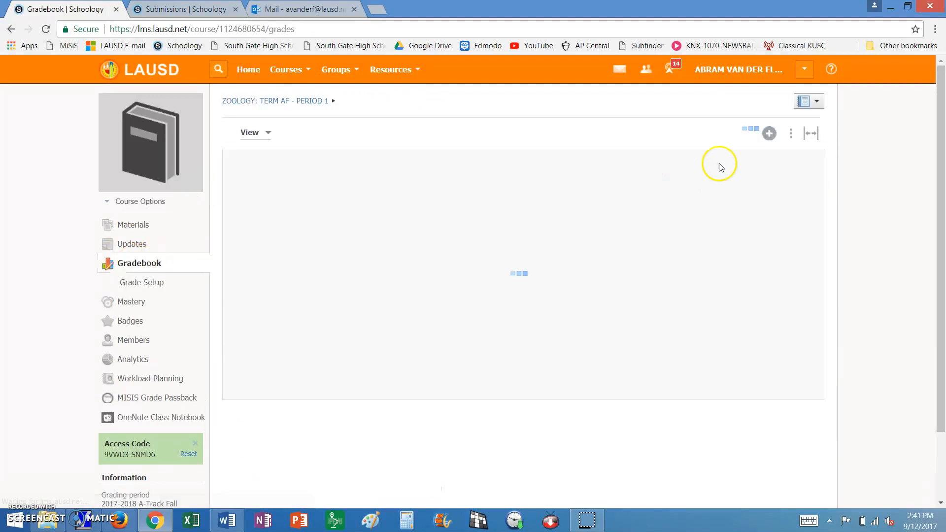
- Examine the copy and individual assignment options of a new test/quiz, and close the form without creating it
click(769, 134)
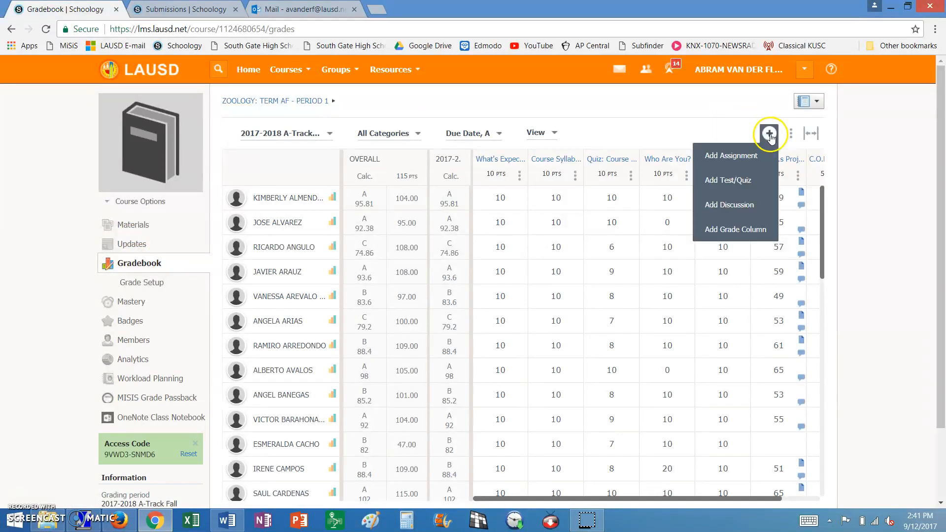
click(735, 181)
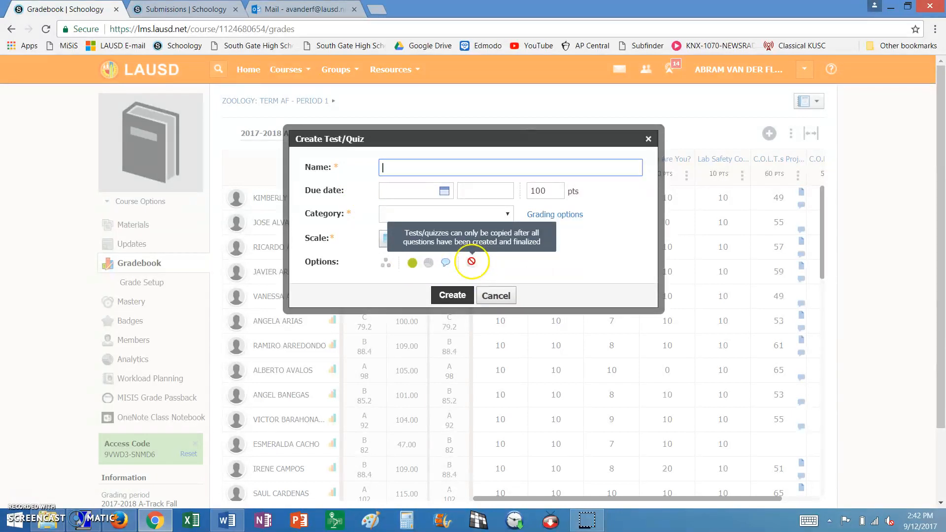
click(387, 269)
click(387, 267)
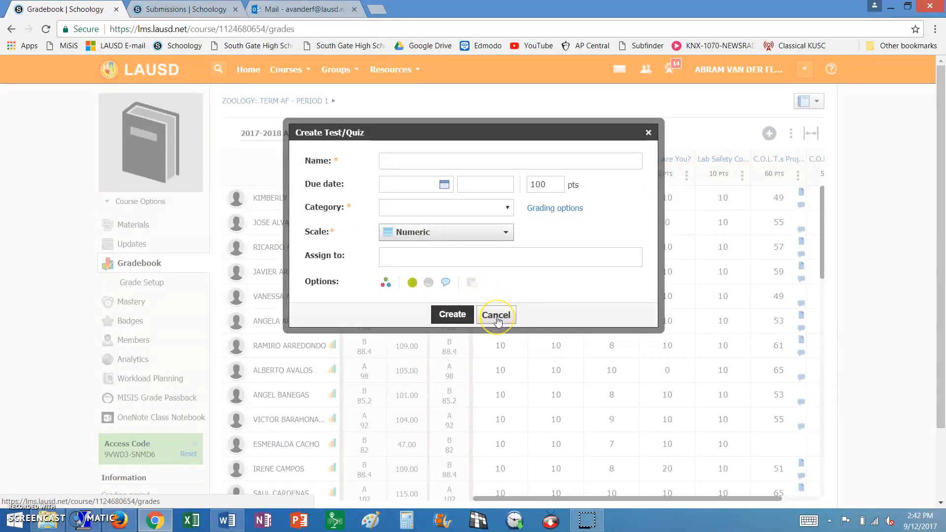
click(495, 316)
- Start a new assignment named QUiz and close the form without creating it
click(769, 134)
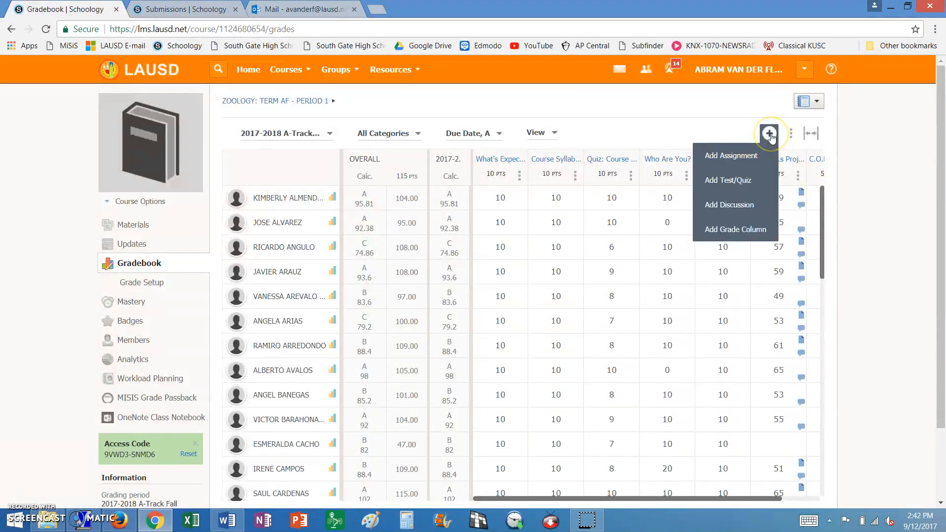
click(715, 156)
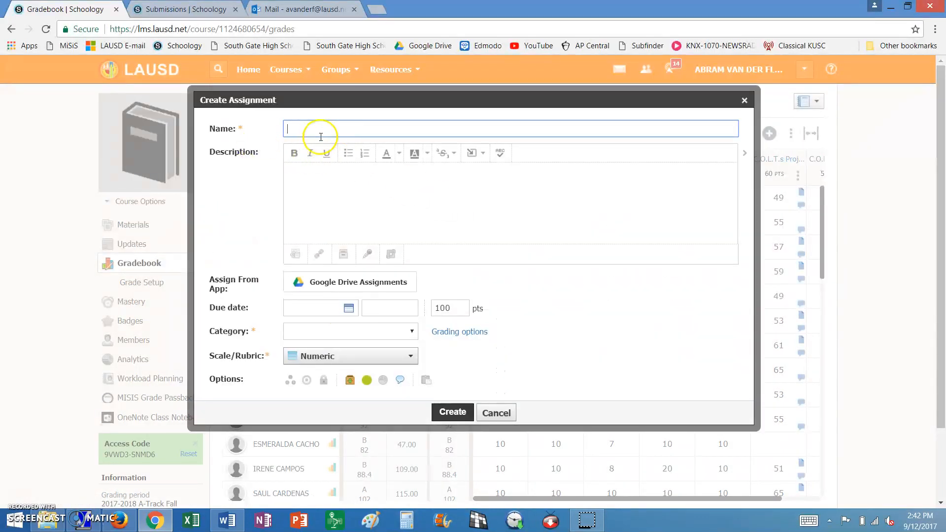
text(QUi)
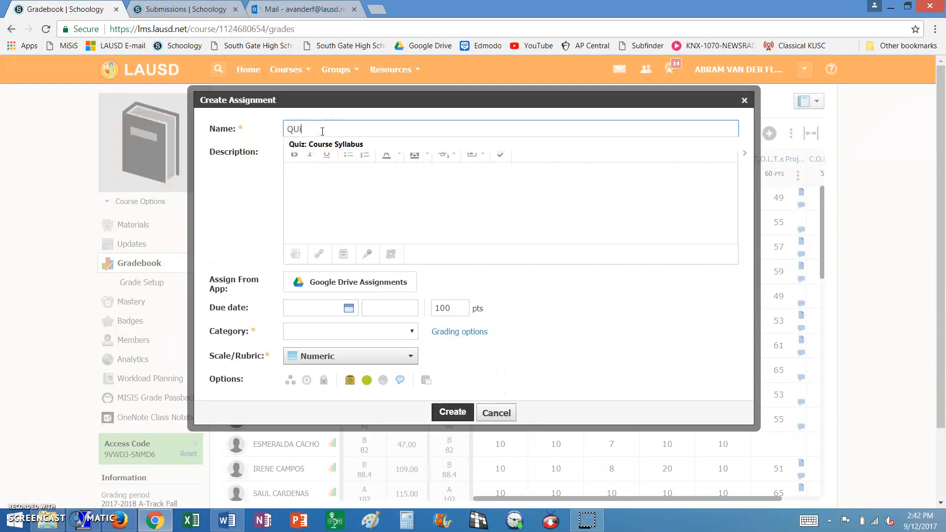
text(z)
click(744, 100)
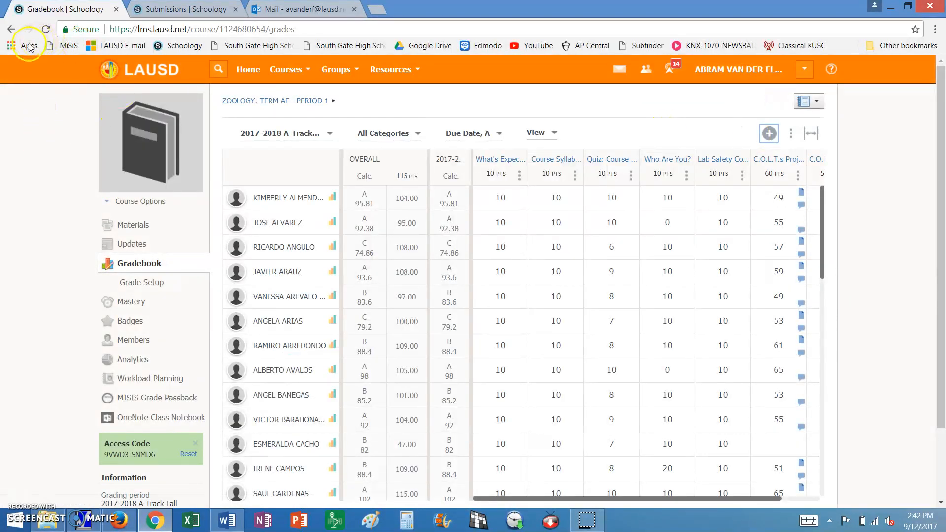
- Go to the personal resources and look over the actions available for Quiz: COLTs Projects 2017
click(249, 69)
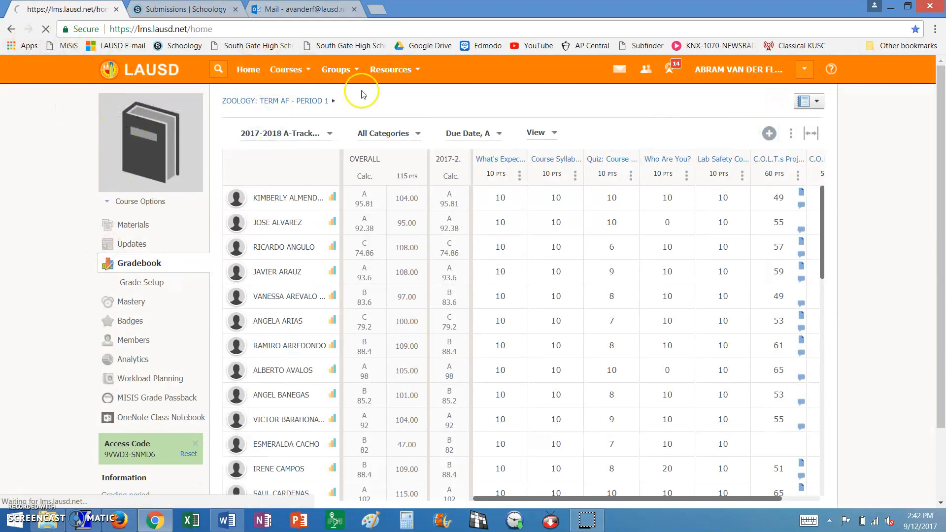
click(416, 69)
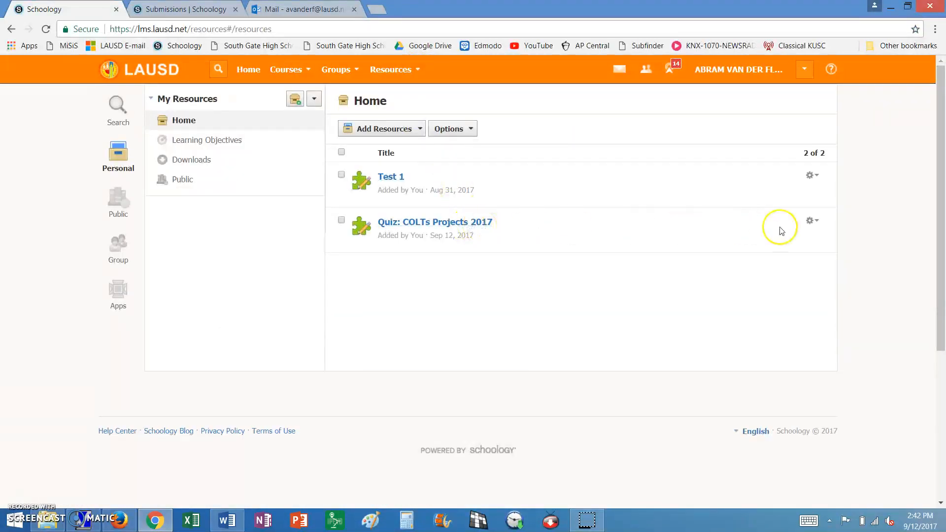
click(819, 224)
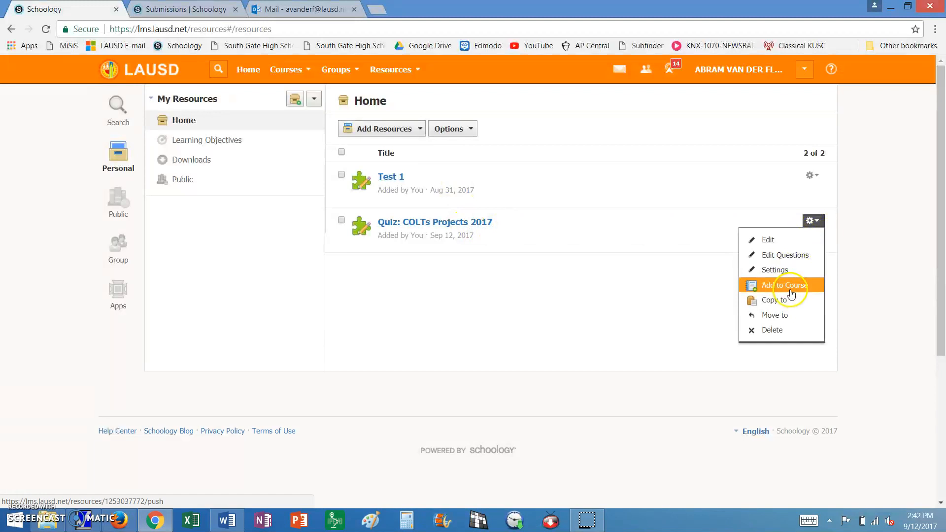
click(495, 371)
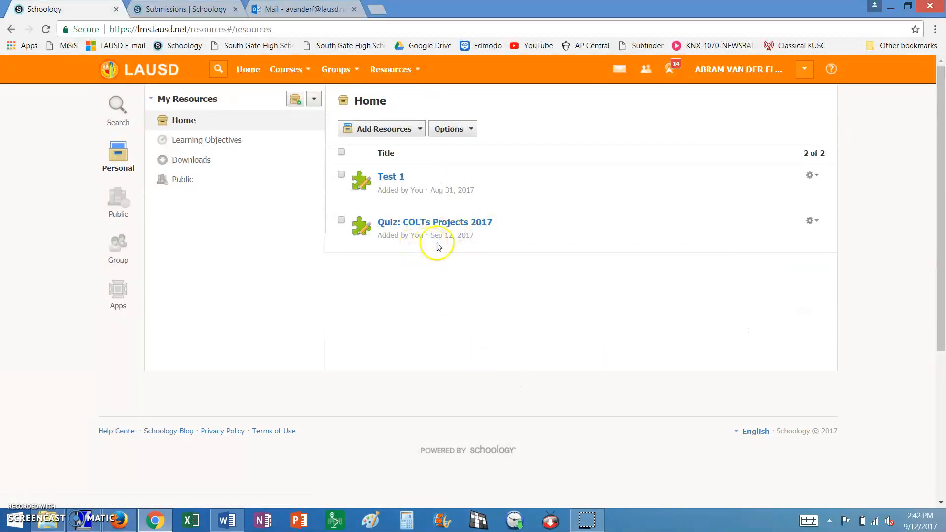
- Start adding Quiz: COLTs Projects 2017 to ZOOLOGY: TERM AF - PERIOD 1 with a September 13, 2017 due date, and cancel without adding it
click(816, 220)
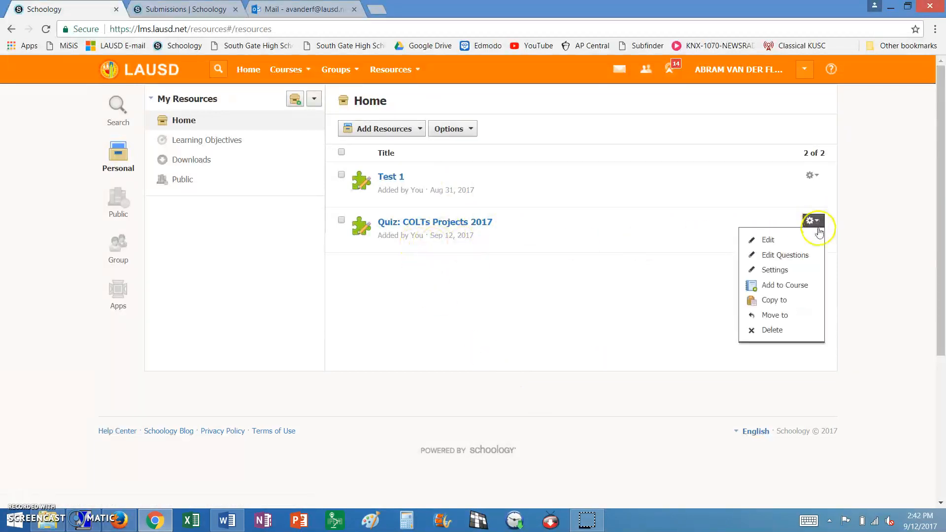
click(809, 290)
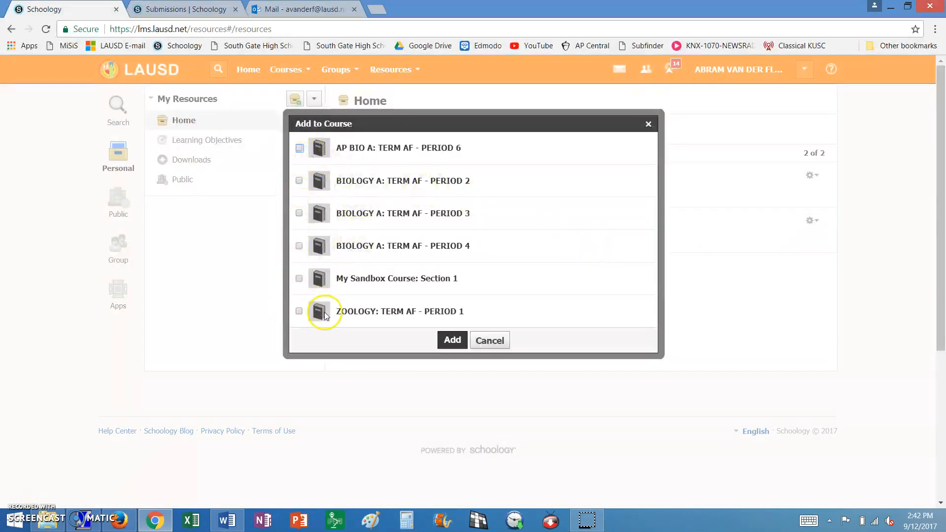
click(299, 312)
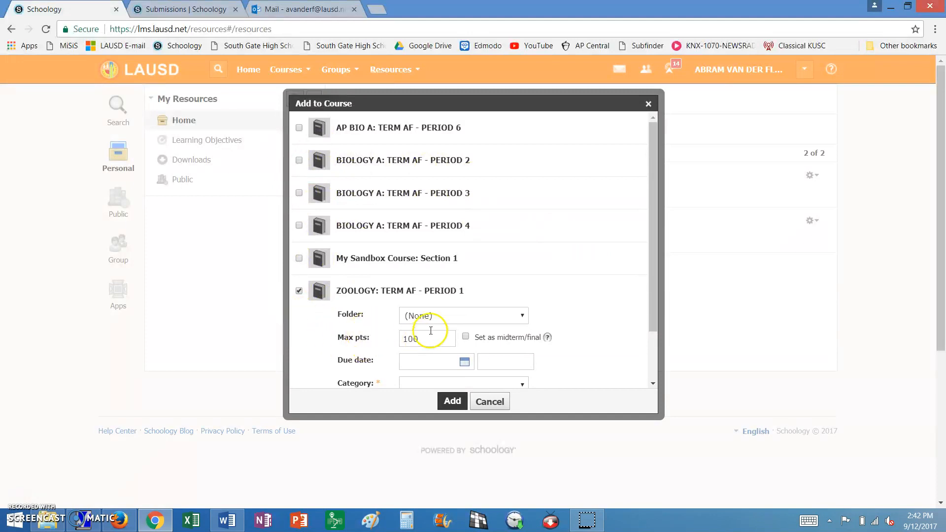
scroll(493, 327, down, 2)
scroll(390, 256, down, 1)
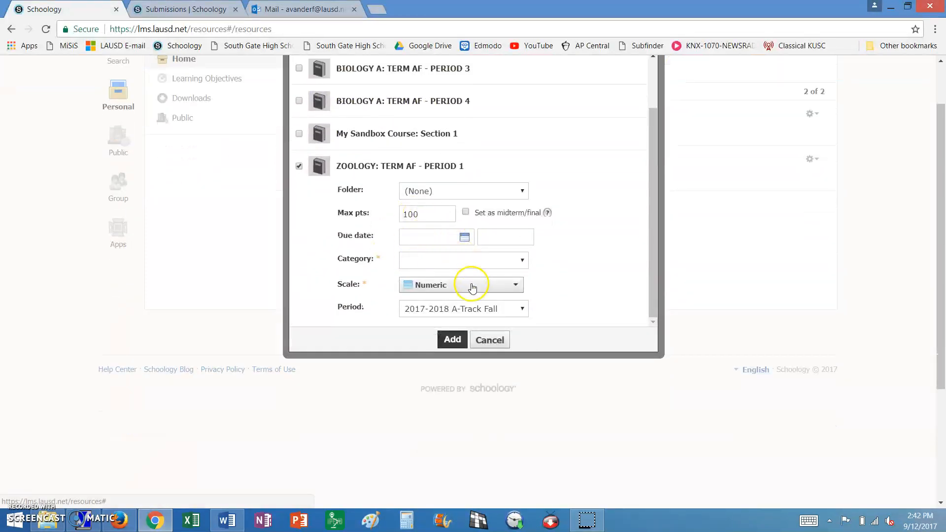
double_click(429, 213)
click(446, 238)
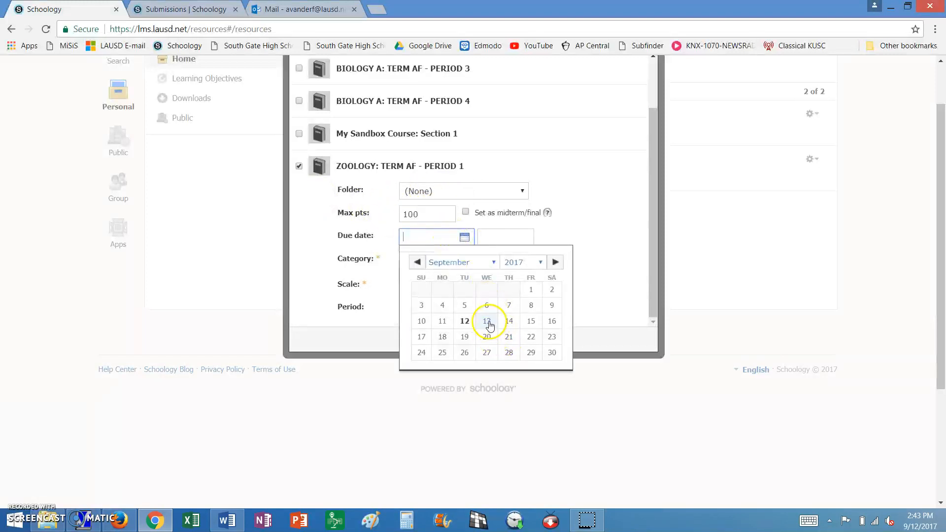
click(487, 321)
click(488, 341)
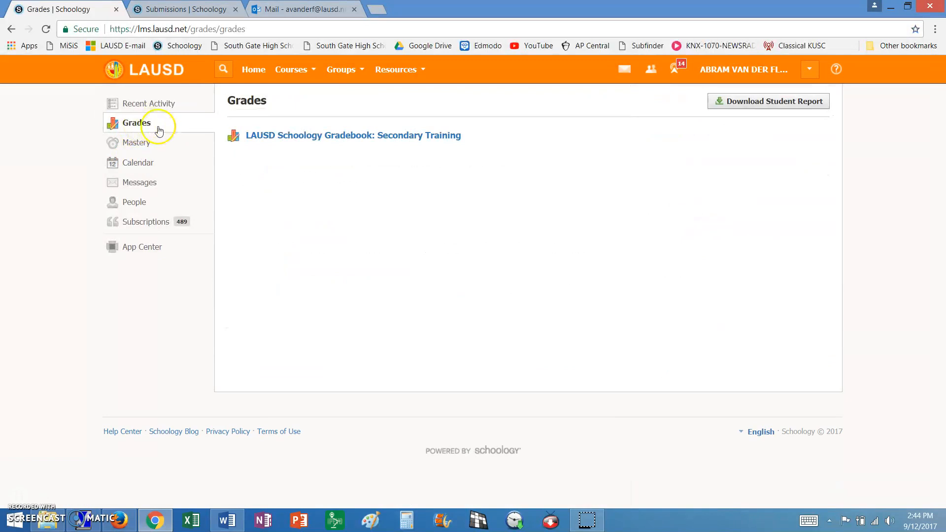
- Open the gradebook of the ZOOLOGY: TERM AF - PERIOD 1 course
click(301, 69)
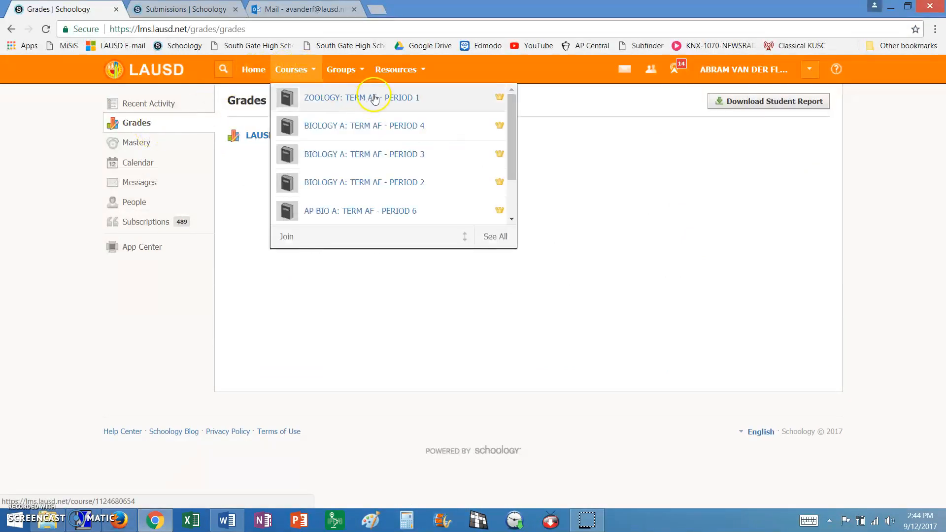
click(374, 99)
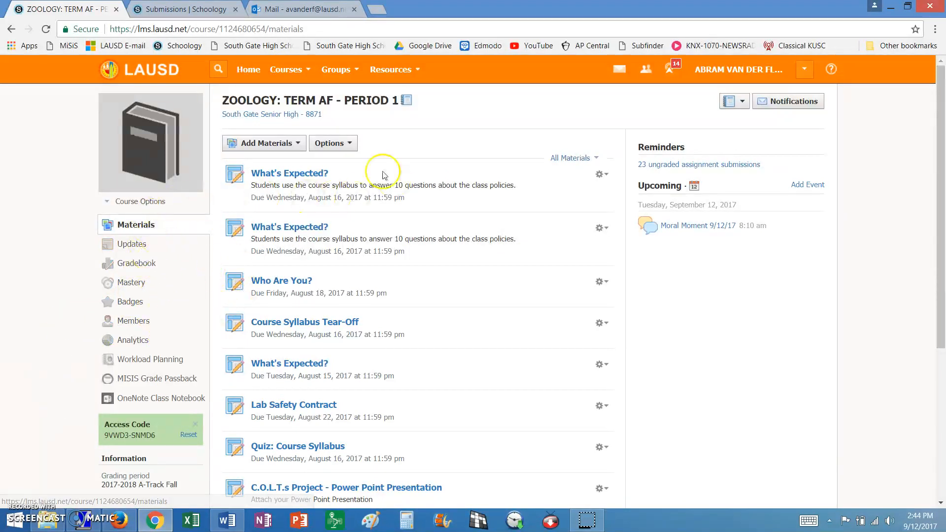
click(127, 267)
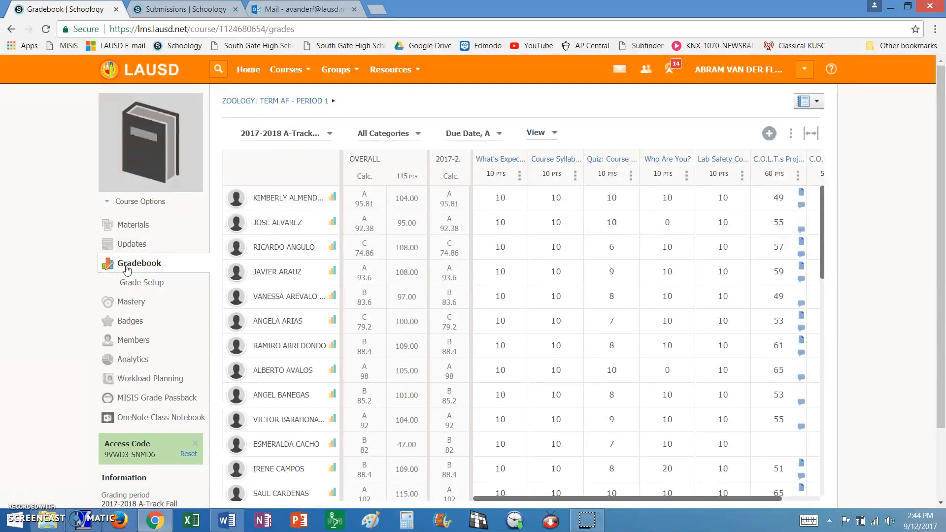
- Export the gradebook as a CSV for import into other systems, and look through the exported file in Excel
click(792, 133)
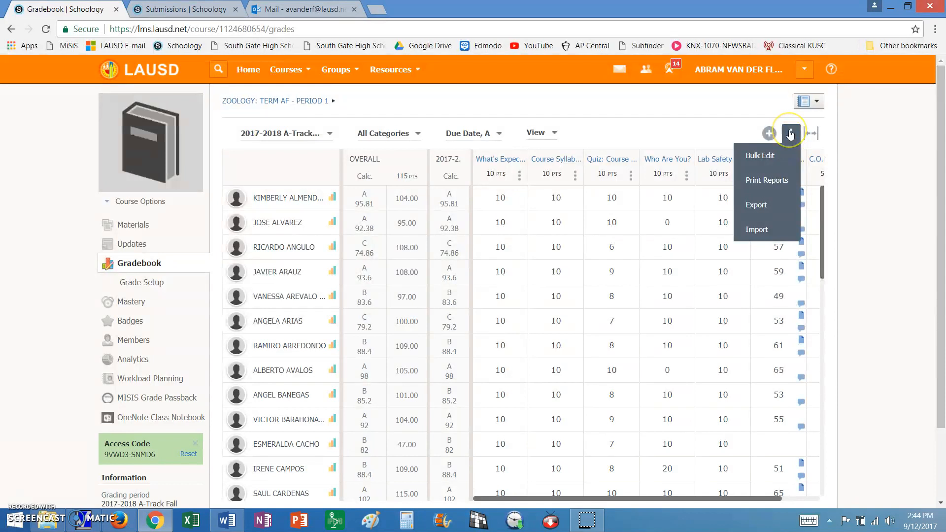
click(764, 207)
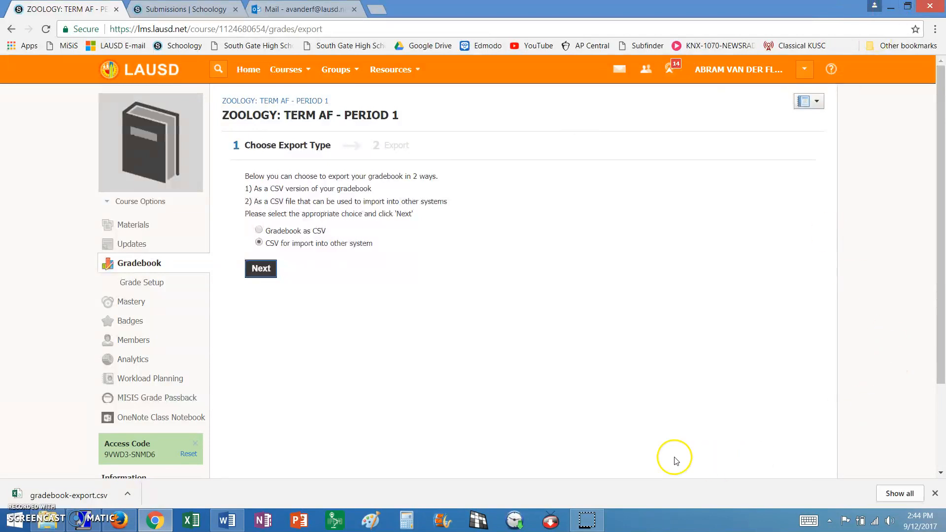
click(90, 498)
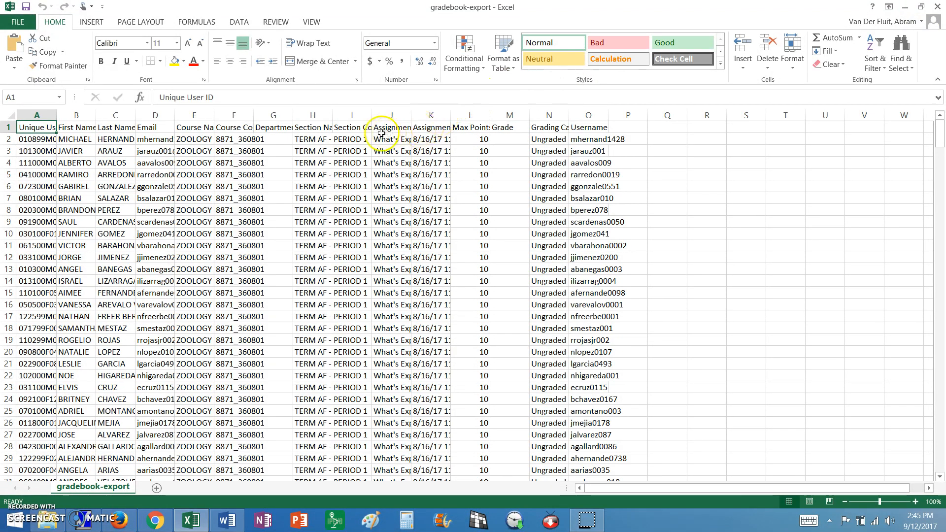
click(938, 7)
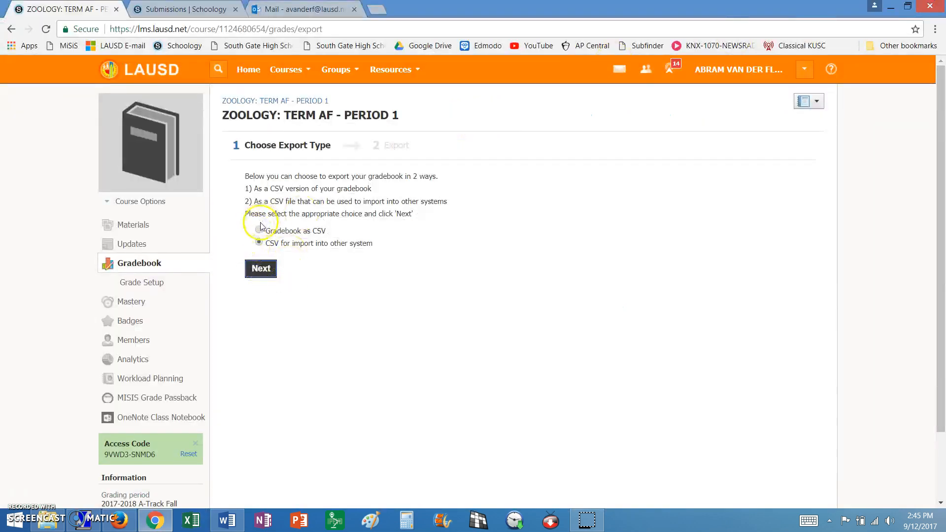
- Export the gradebook with the Gradebook as CSV option and open gradebook-export (1) in Excel from its download folder
click(261, 269)
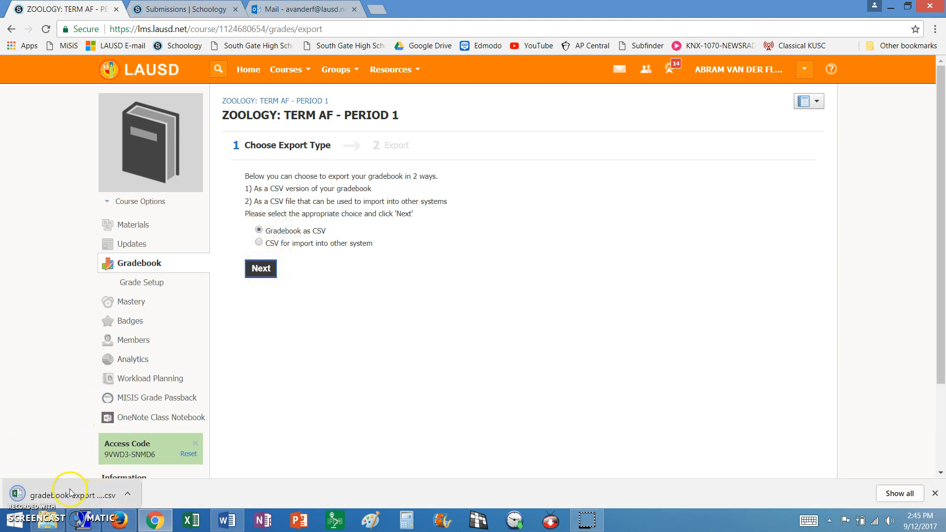
right_click(70, 489)
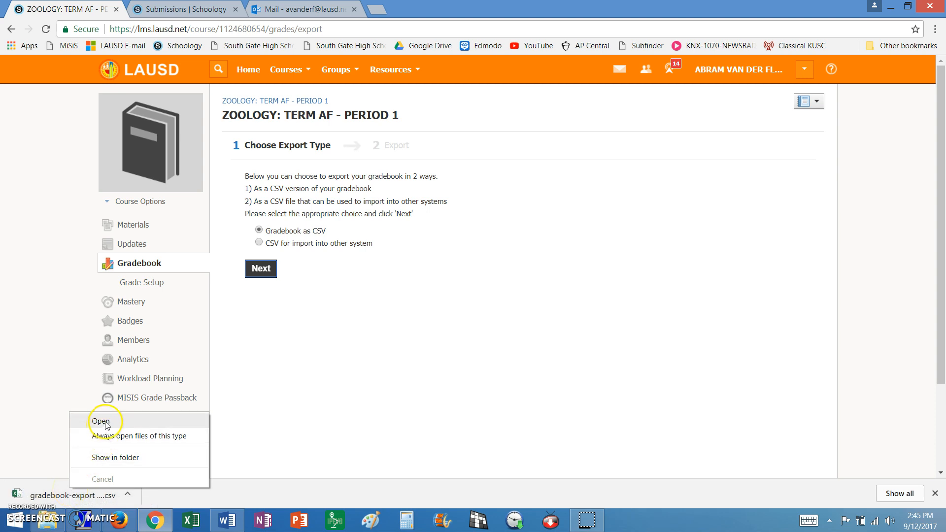
click(119, 458)
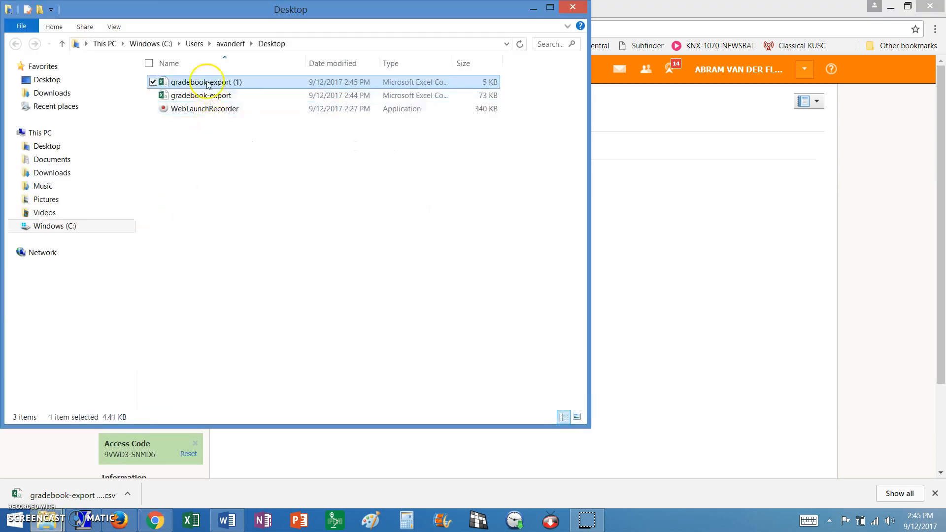
right_click(215, 86)
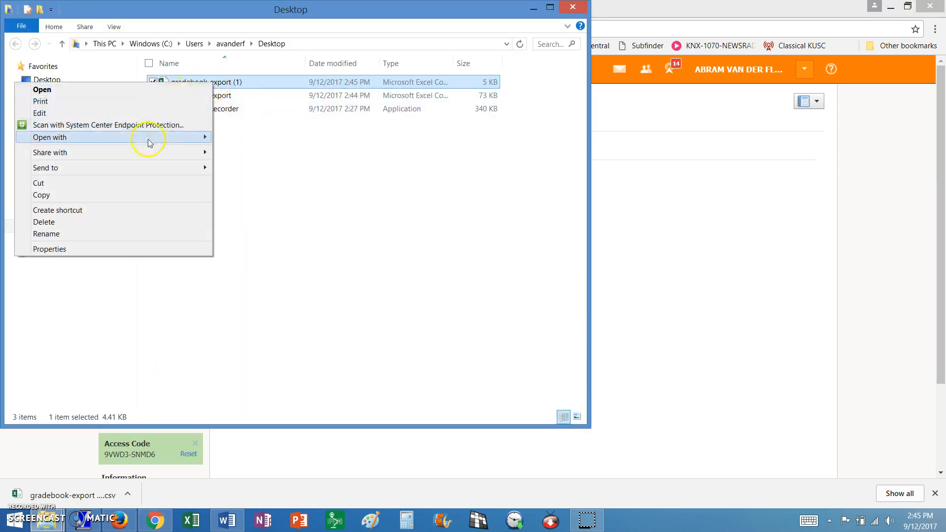
mouse_move(152, 138)
click(272, 138)
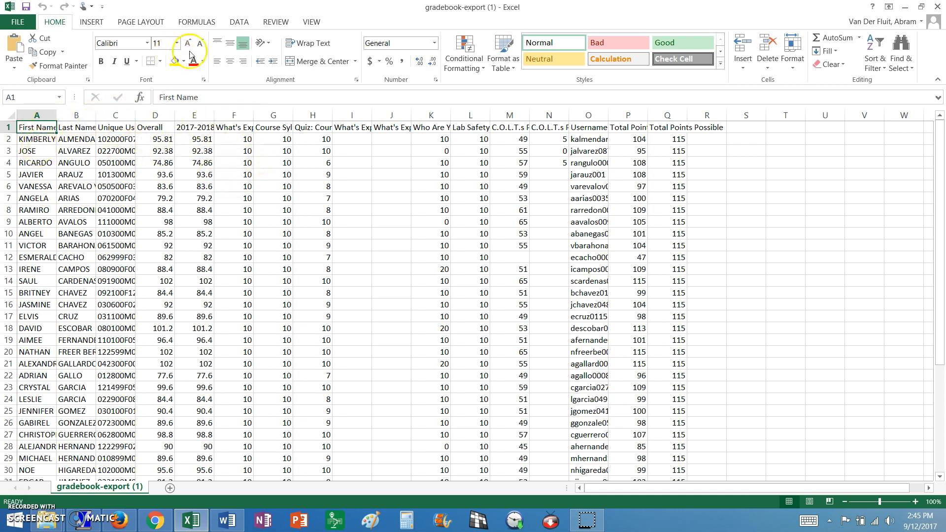
- Start saving a copy of the exported gradebook in the Back Ups folder under Documents, ERBs, 2017-18
click(18, 21)
click(27, 132)
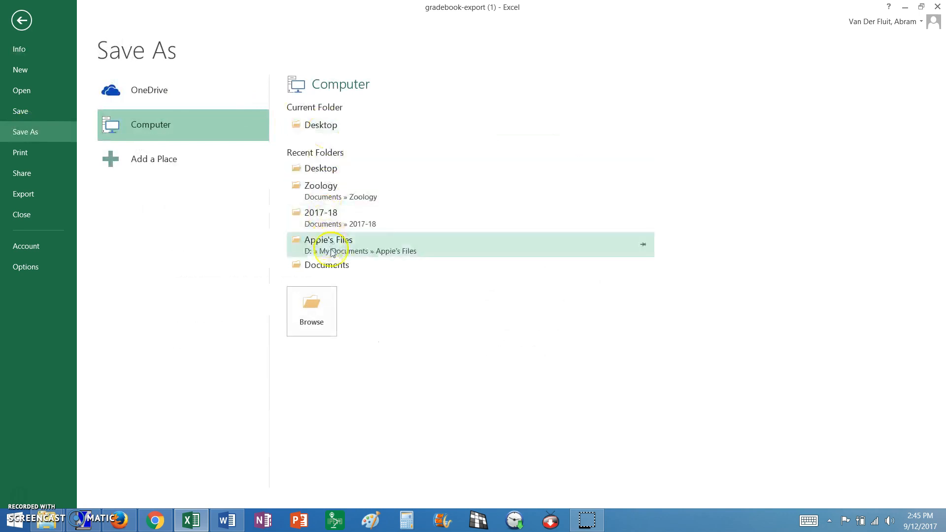
click(329, 267)
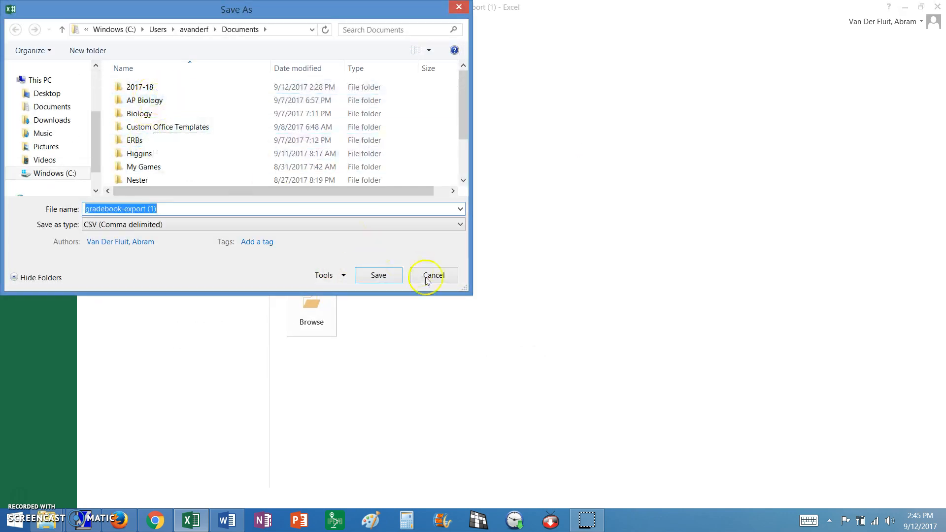
drag(466, 294, 738, 433)
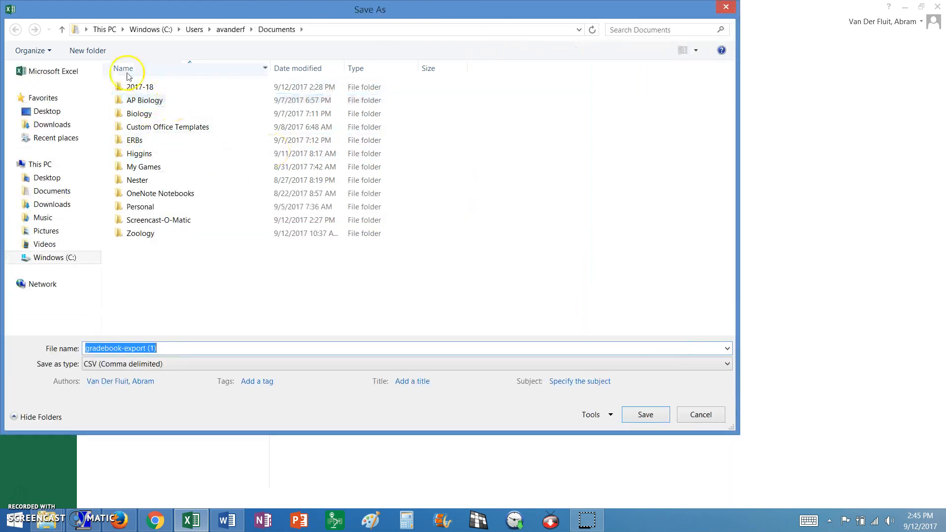
click(152, 141)
double_click(152, 141)
double_click(144, 89)
click(147, 89)
double_click(147, 89)
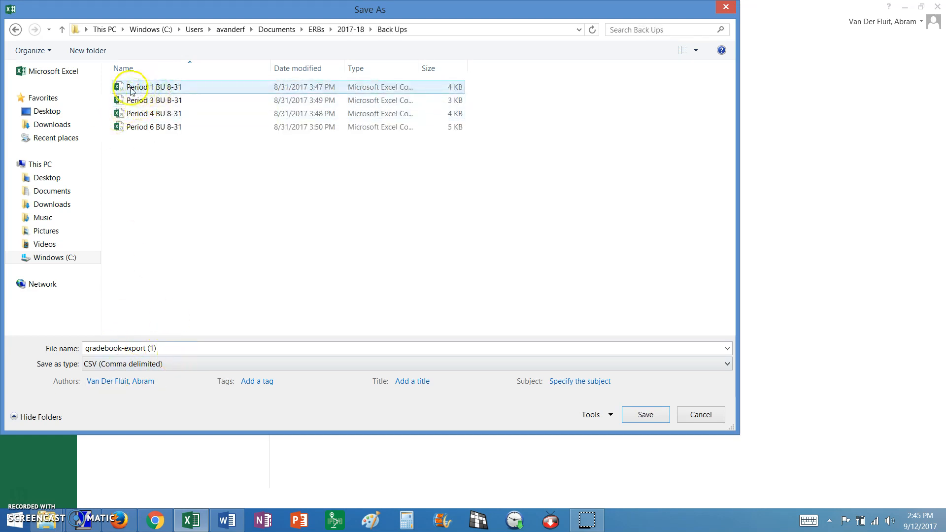
- Save the copy as Period 1 BU 9-12, basing the name on the Period 1 backup, and keep the CSV format
click(179, 92)
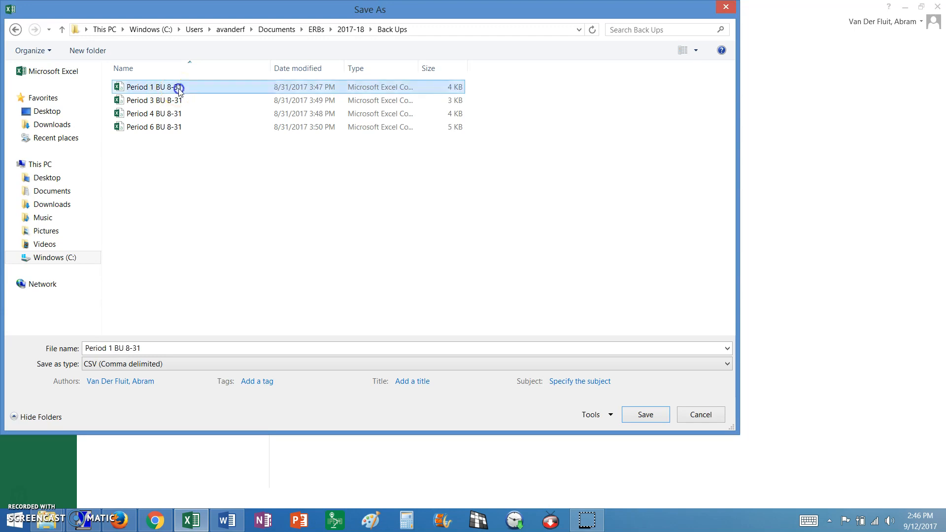
click(135, 350)
drag(150, 349, 126, 346)
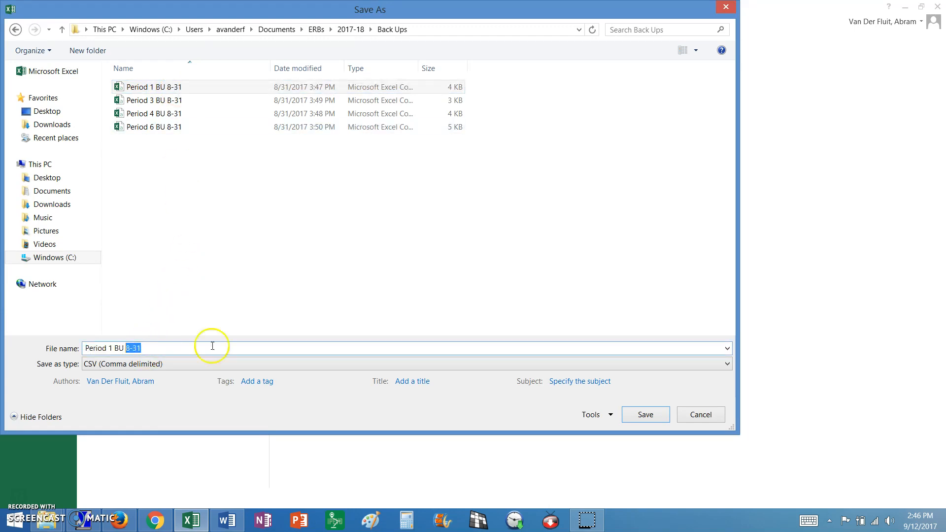
text(9)
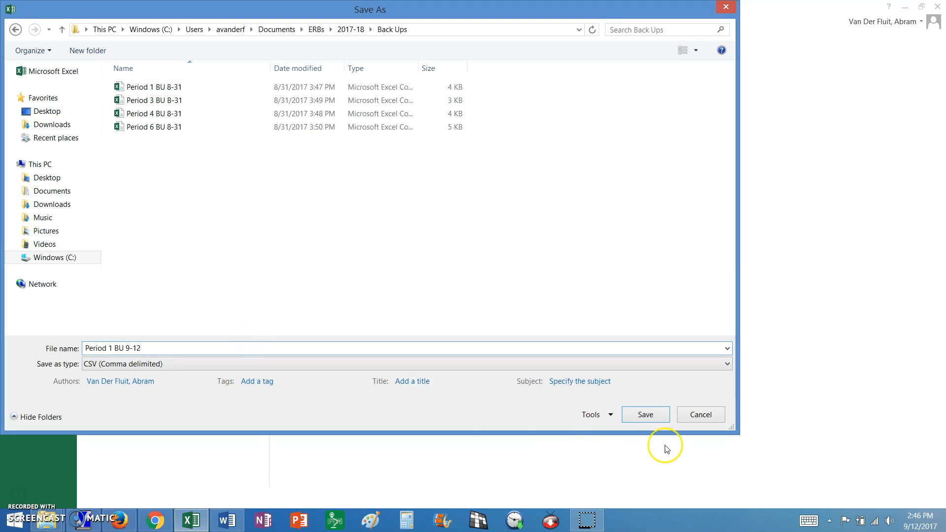
click(646, 415)
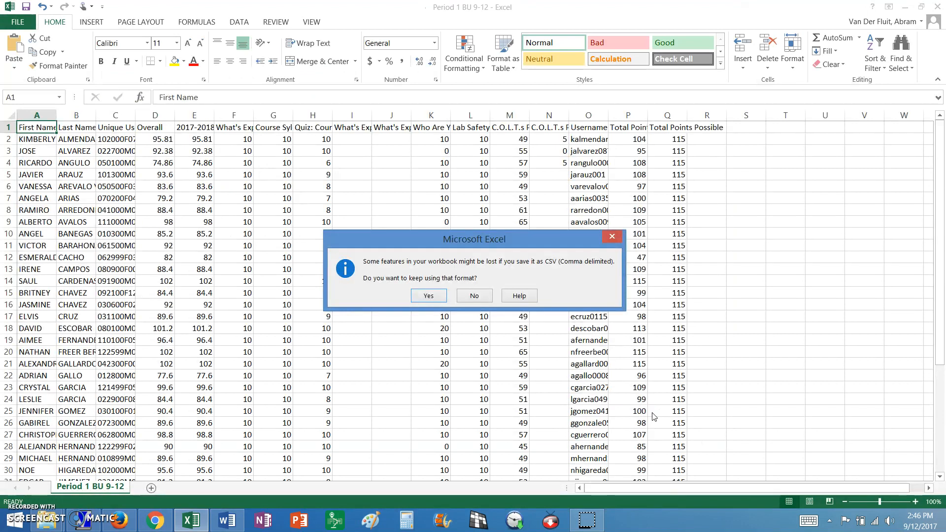
click(436, 297)
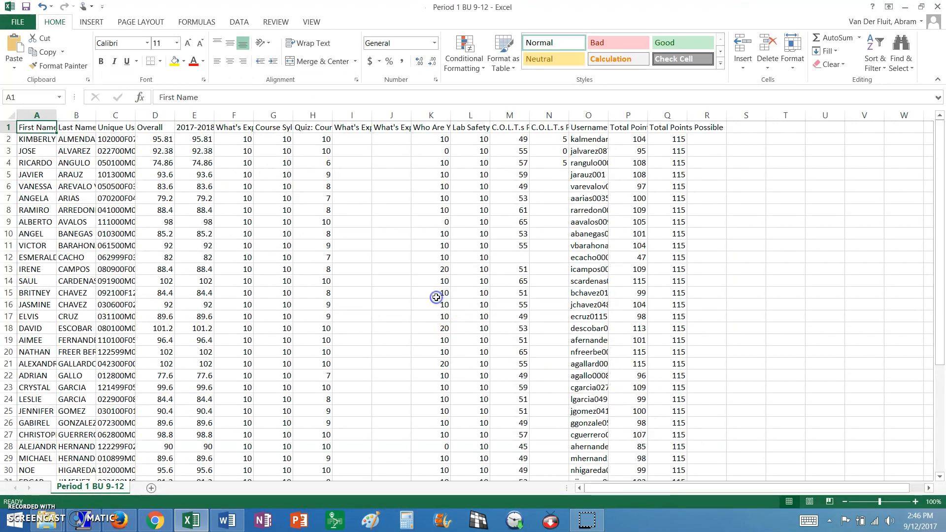
- Close the backup workbook without saving it again, and close the Desktop folder window
click(936, 7)
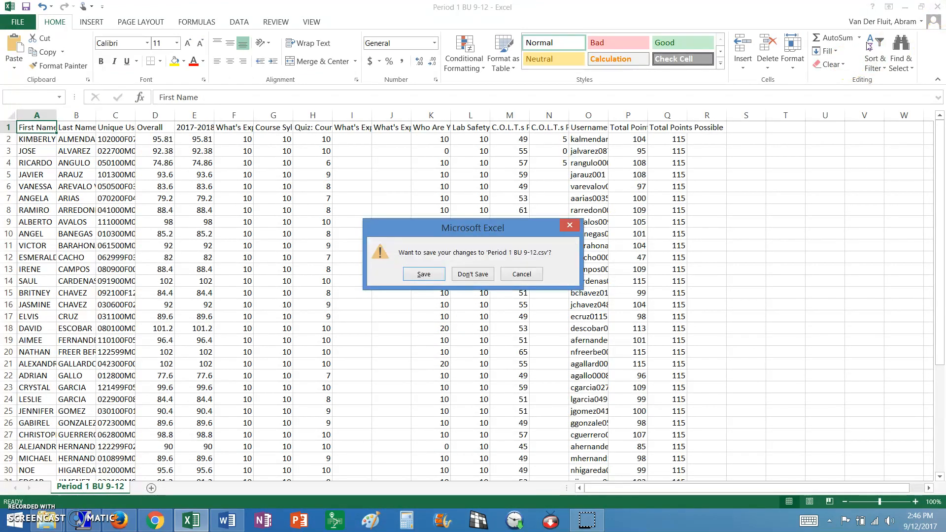
click(484, 274)
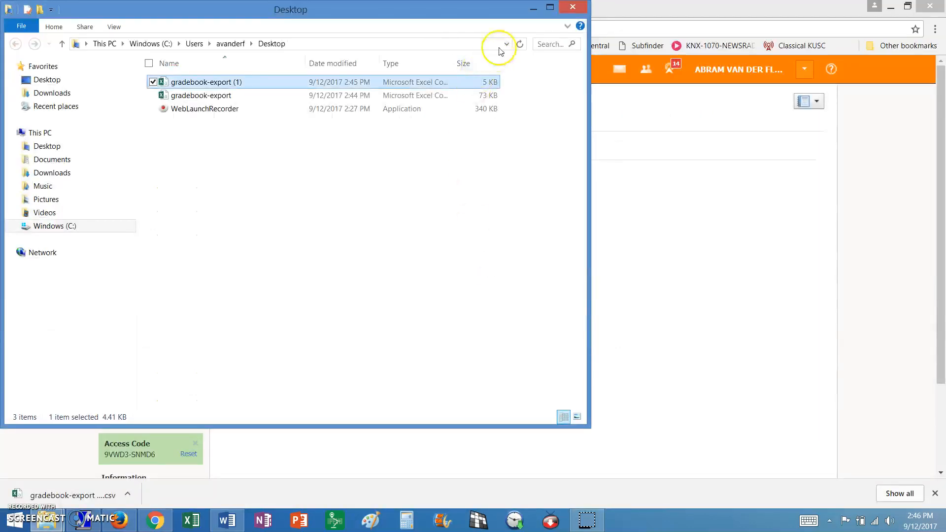
click(571, 7)
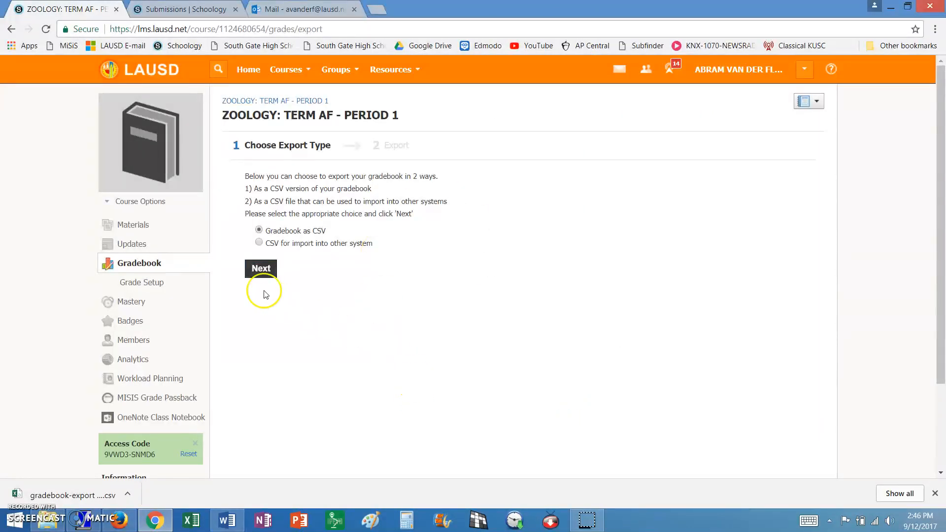
- Export the Biology A Period 2 gradebook with the Gradebook as CSV option and open gradebook-export (2) in Excel
click(288, 69)
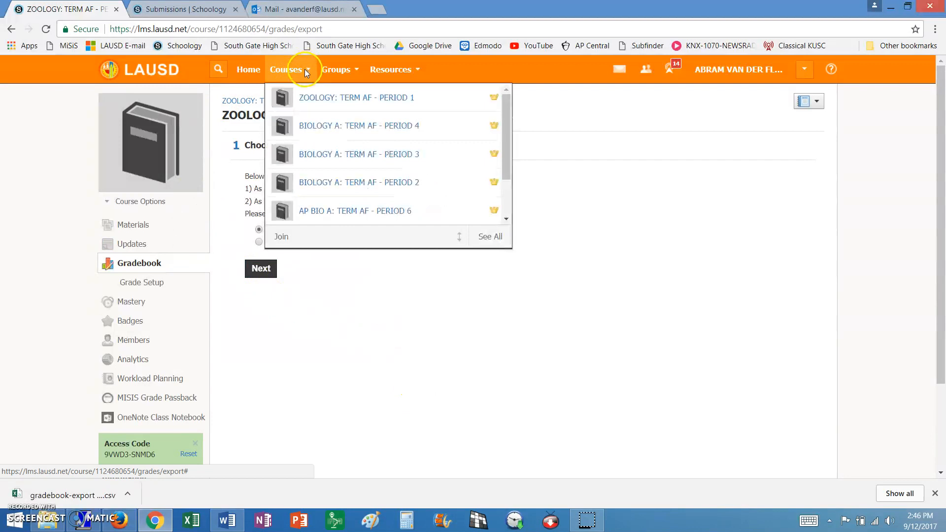
click(352, 188)
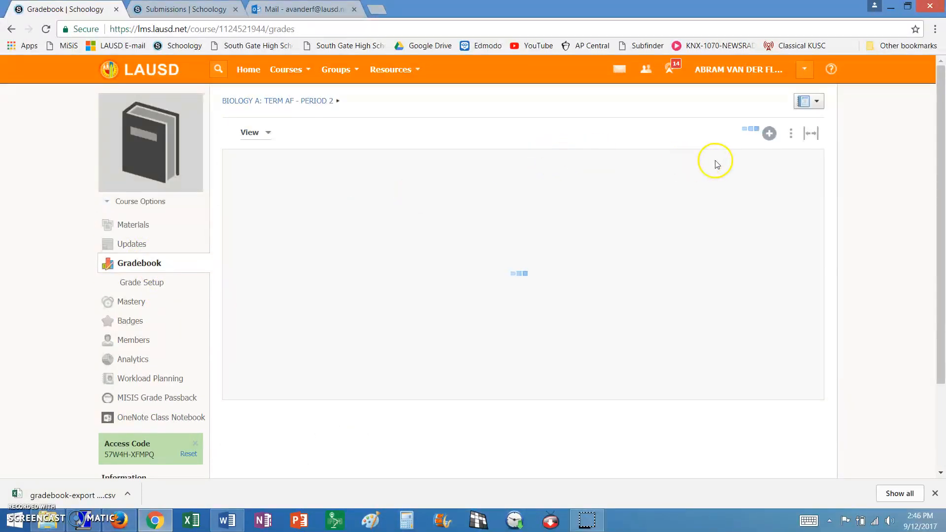
click(790, 133)
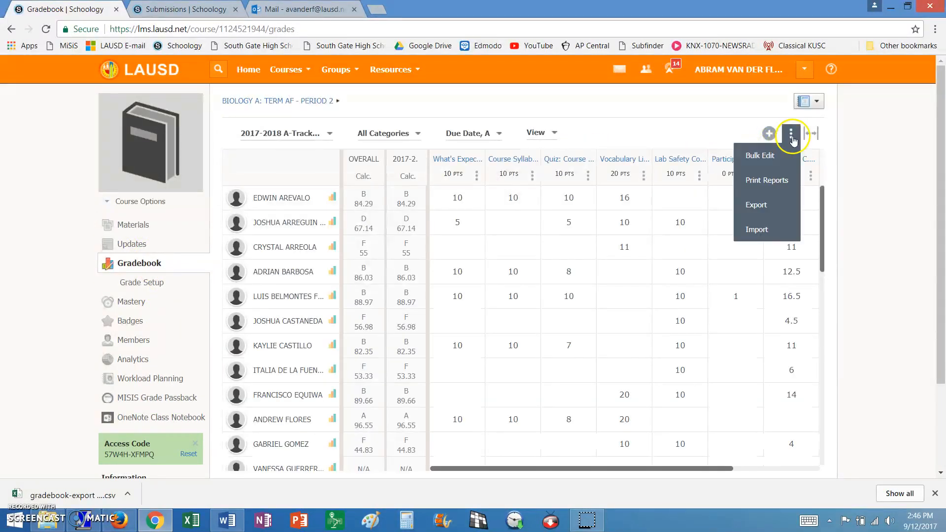
click(789, 204)
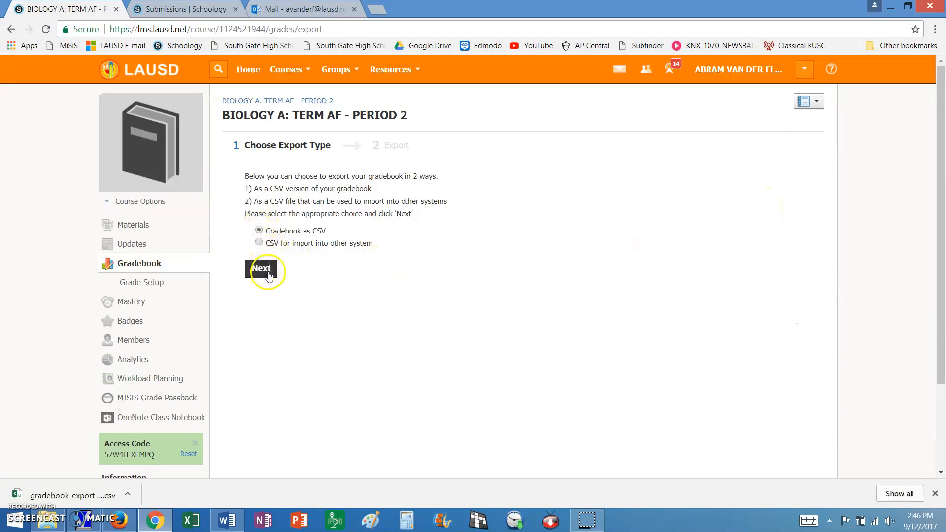
right_click(76, 500)
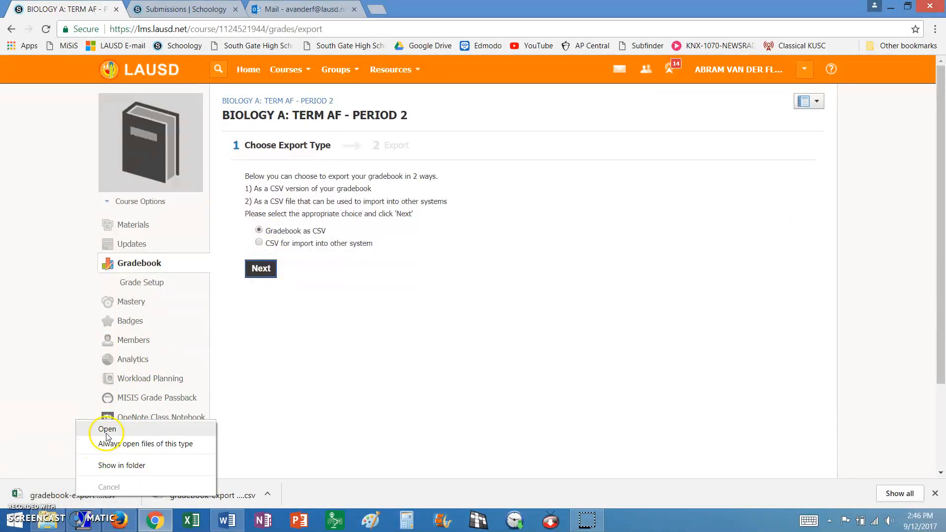
click(82, 430)
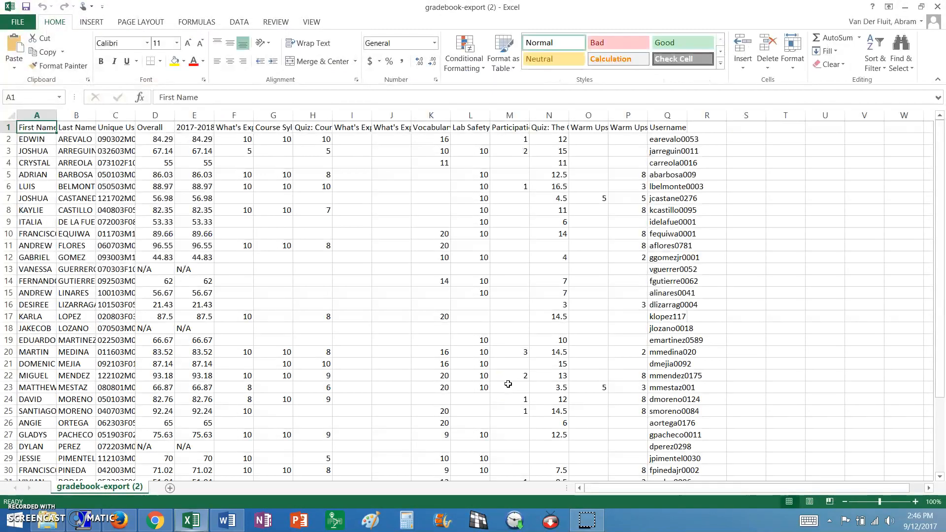
- Autofit columns A through F, from First Name to the first What's Expected? assignment, to their contents
double_click(58, 115)
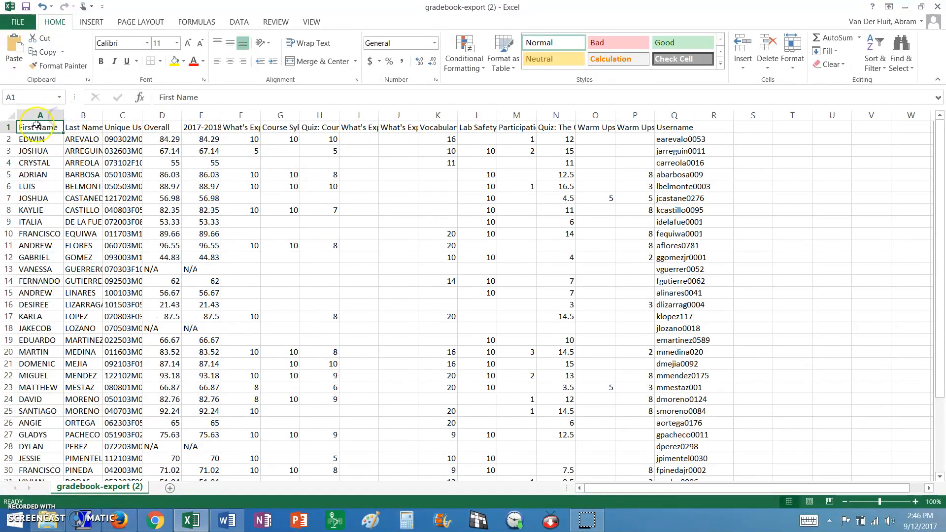
double_click(102, 116)
double_click(201, 116)
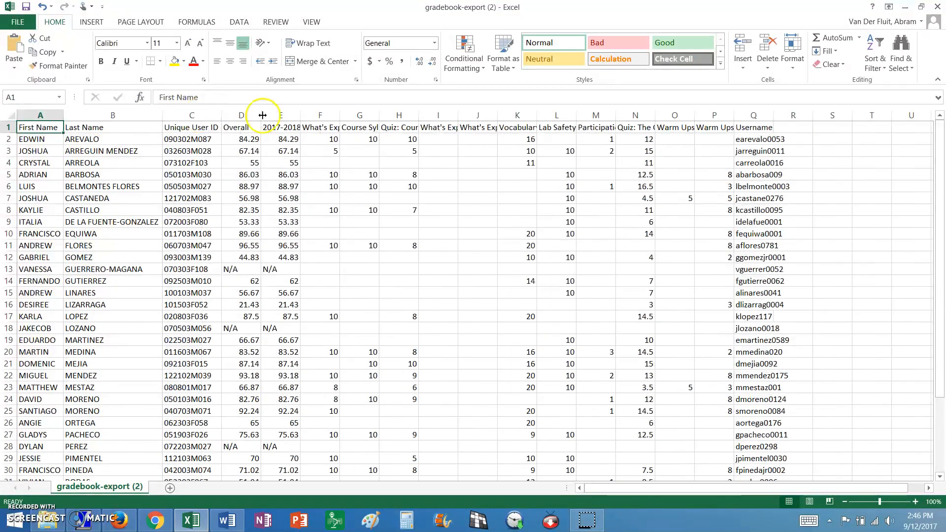
double_click(262, 116)
double_click(291, 115)
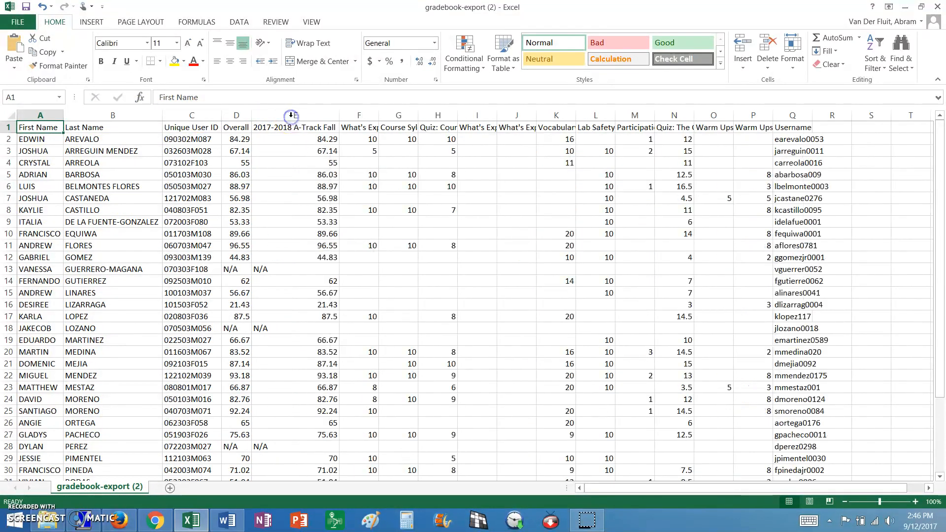
double_click(376, 116)
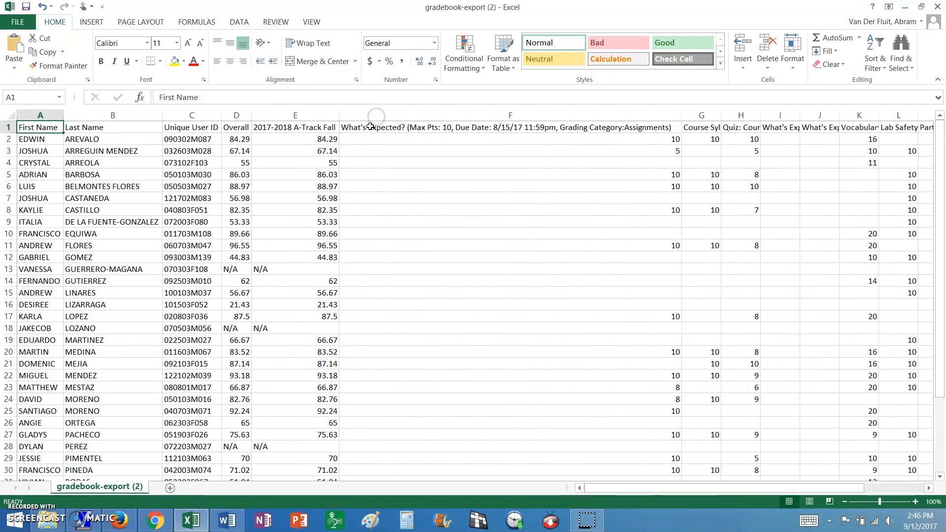
- Save the workbook as Period 2 BU 9-12 in the Back Ups folder, keeping the CSV format, and close it without saving again
click(18, 22)
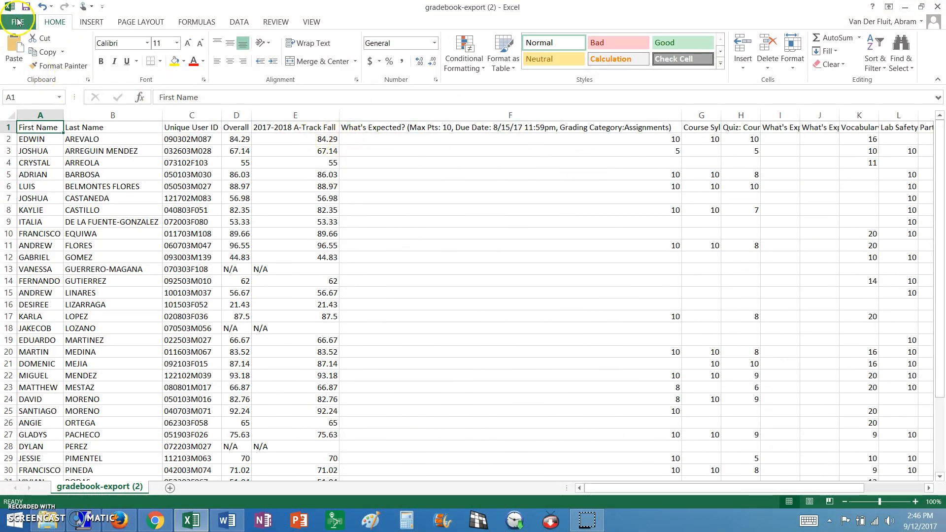
click(26, 132)
click(160, 126)
click(323, 190)
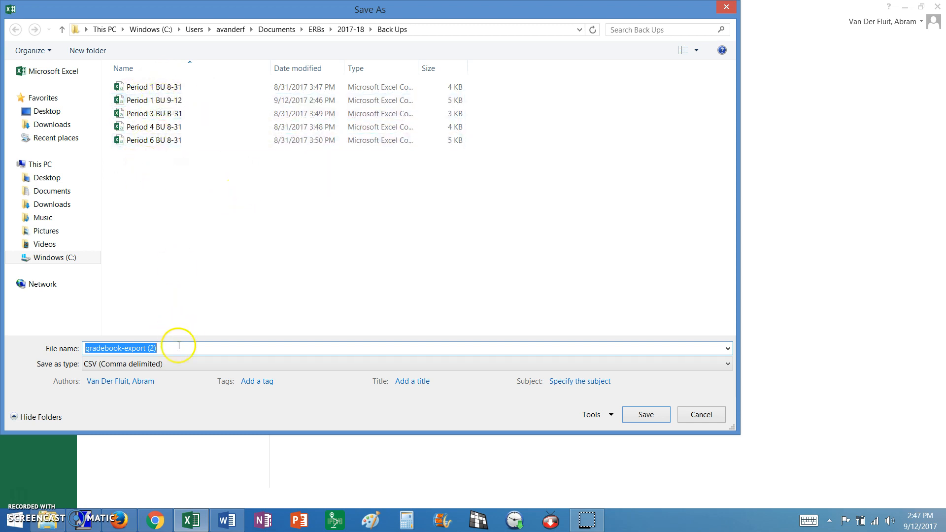
text(Period )
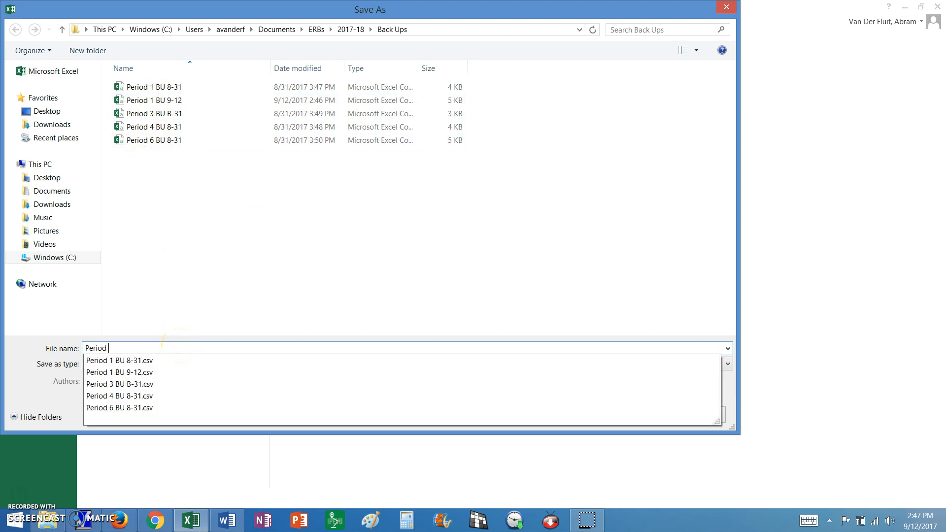
text(2 BU 9-12)
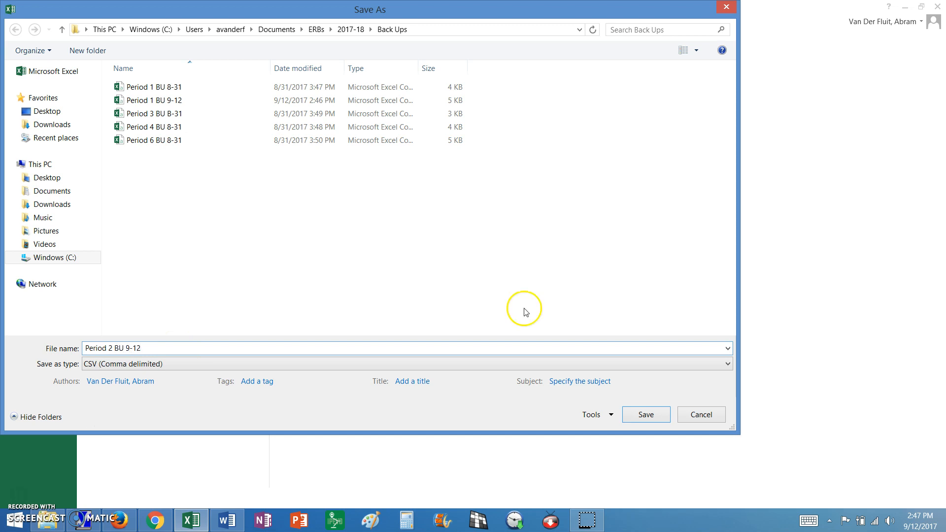
click(645, 414)
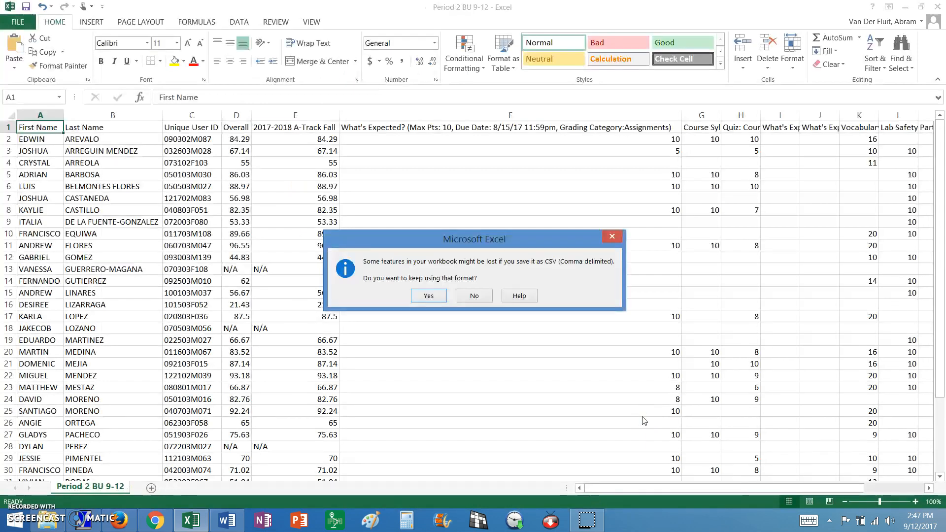
click(427, 296)
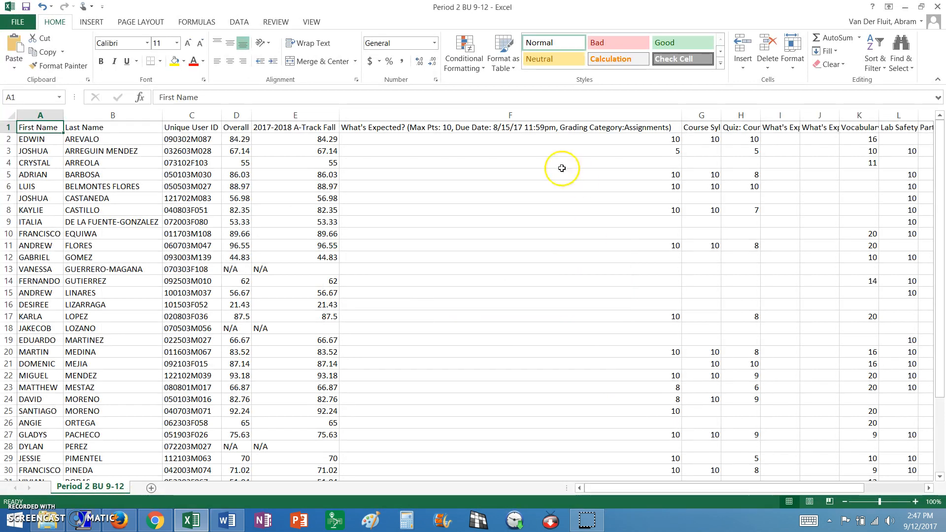
click(936, 7)
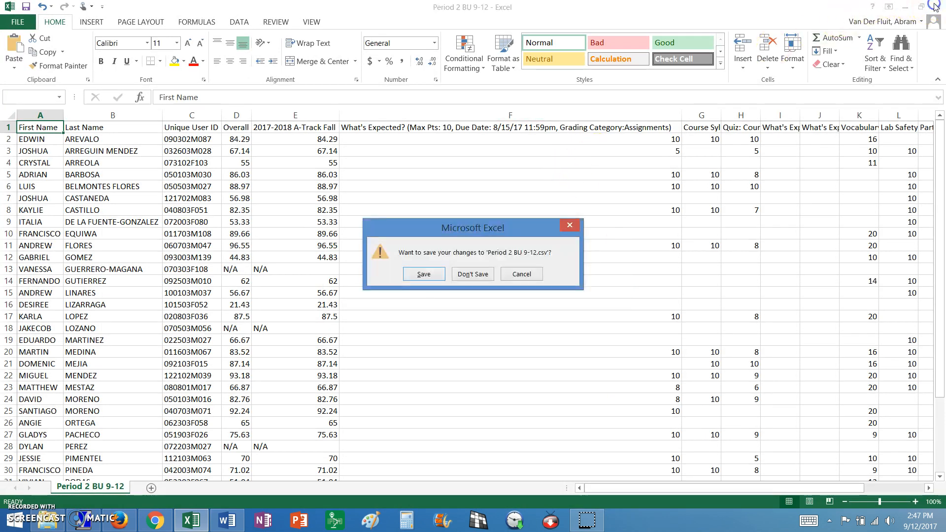
click(471, 274)
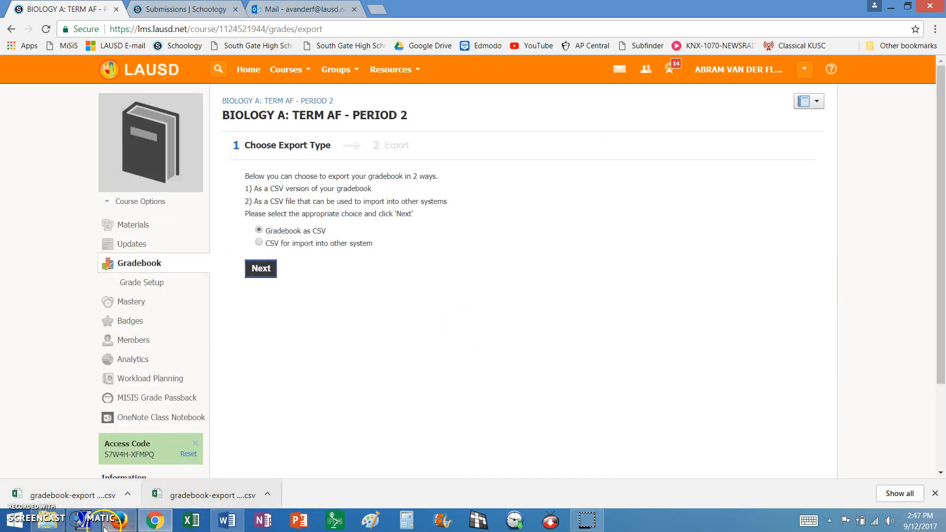
- Reopen the downloaded gradebook-export (2) in Excel and autofit the Overall and 2017-2018 A-Track Fall columns
click(86, 496)
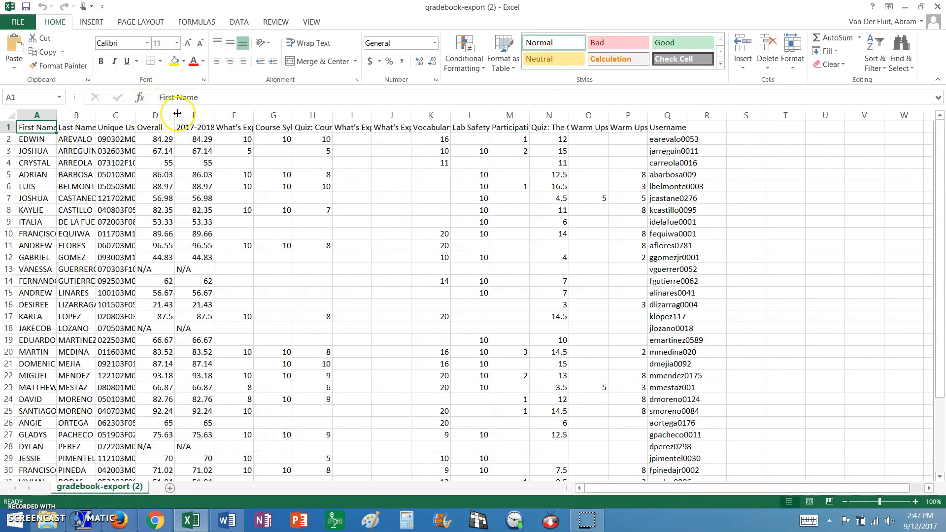
double_click(176, 114)
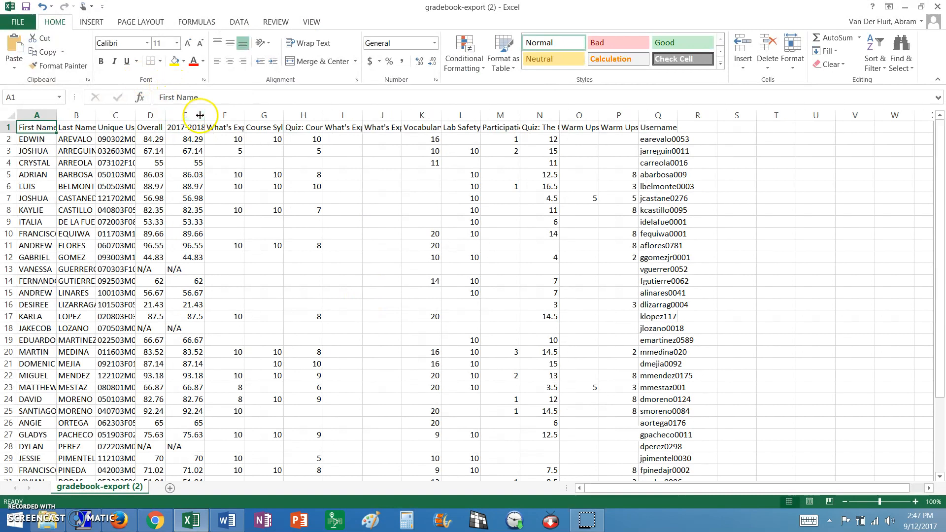
double_click(200, 114)
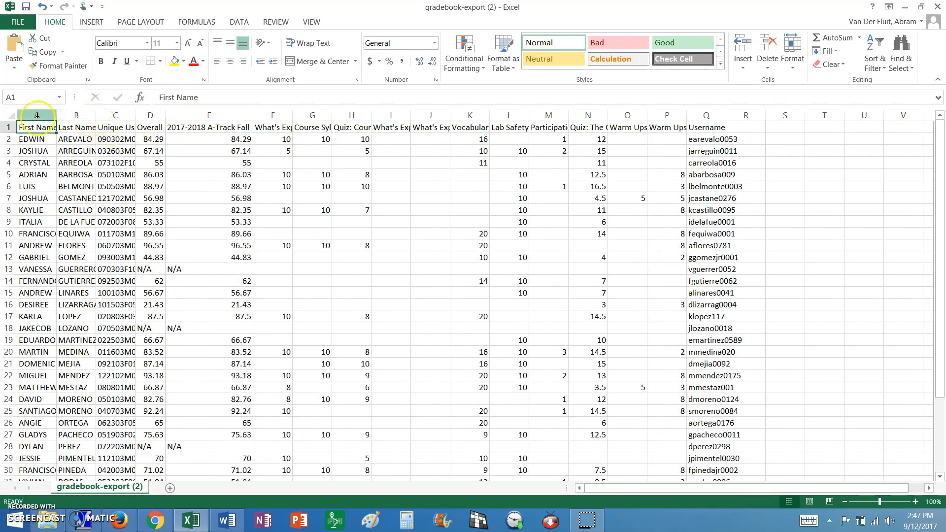
- Sort the entire sheet by the Overall column's values from smallest to largest, treating the first row as headers
click(7, 114)
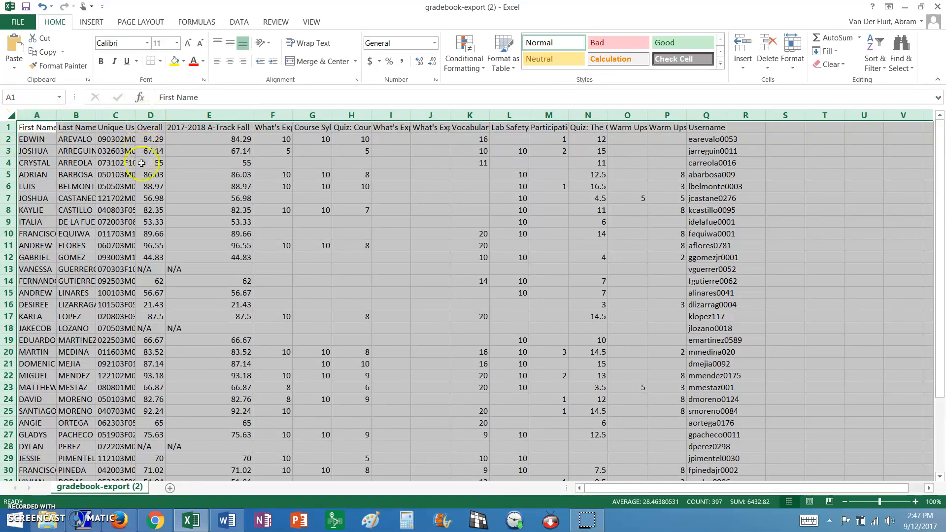
right_click(148, 118)
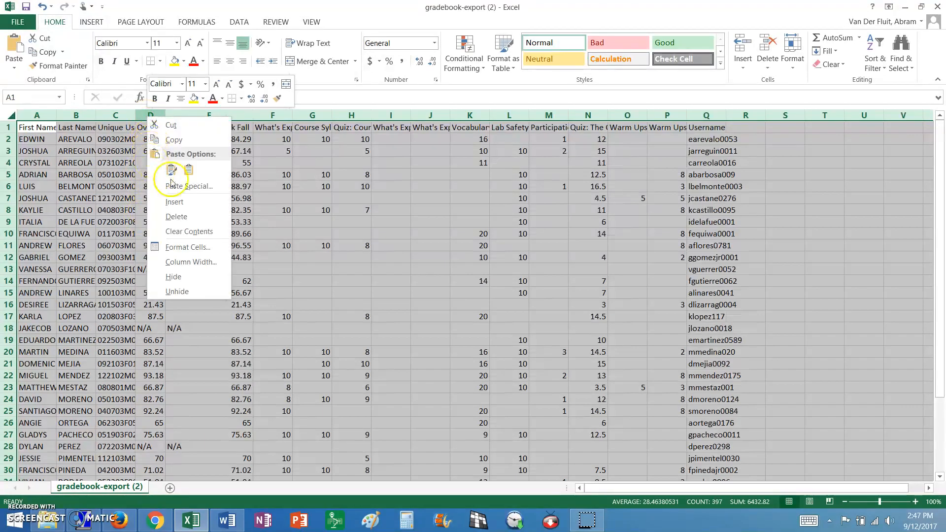
click(883, 71)
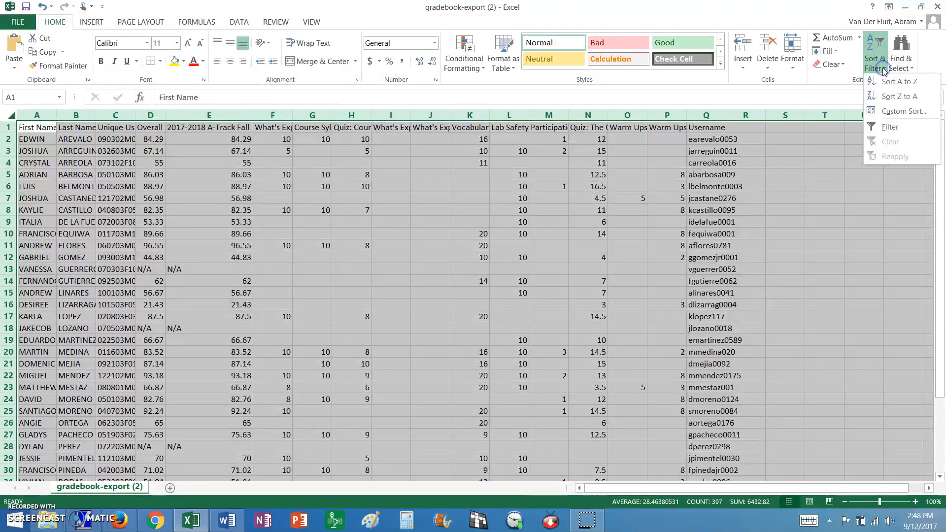
click(889, 111)
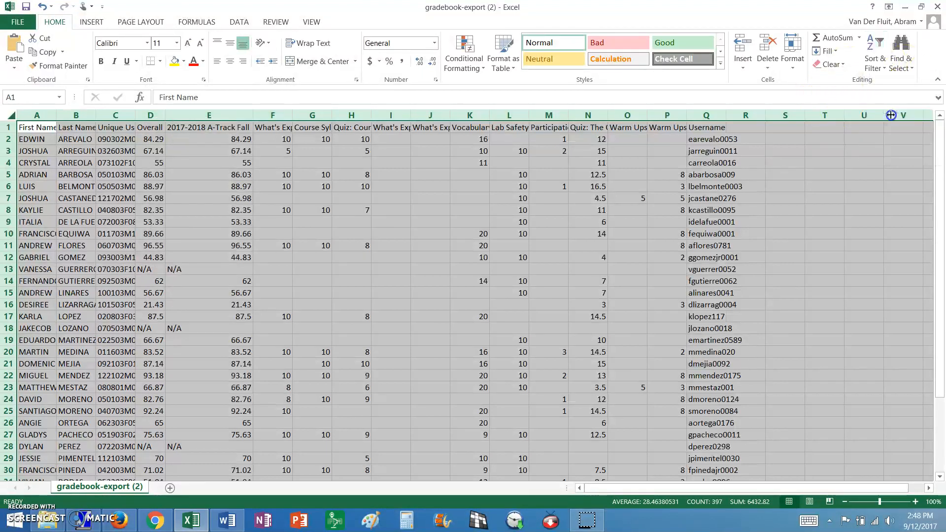
click(472, 237)
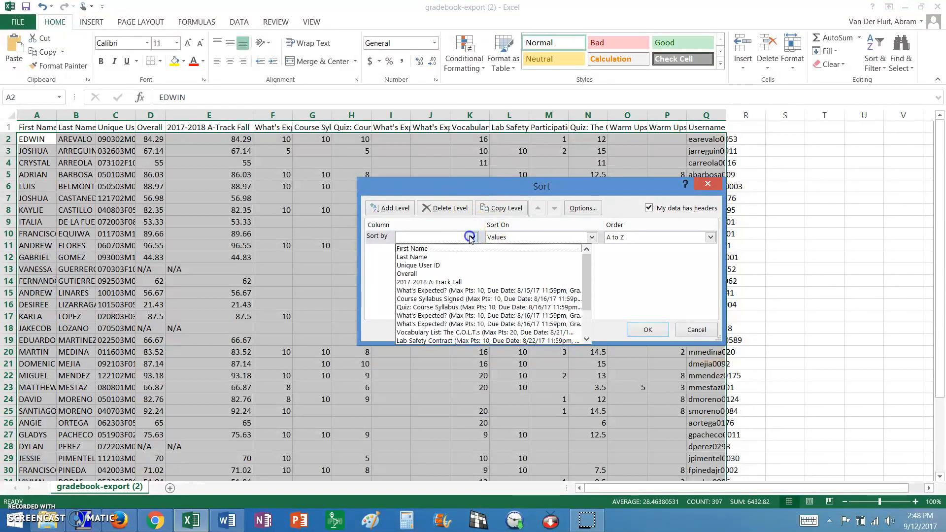
click(433, 274)
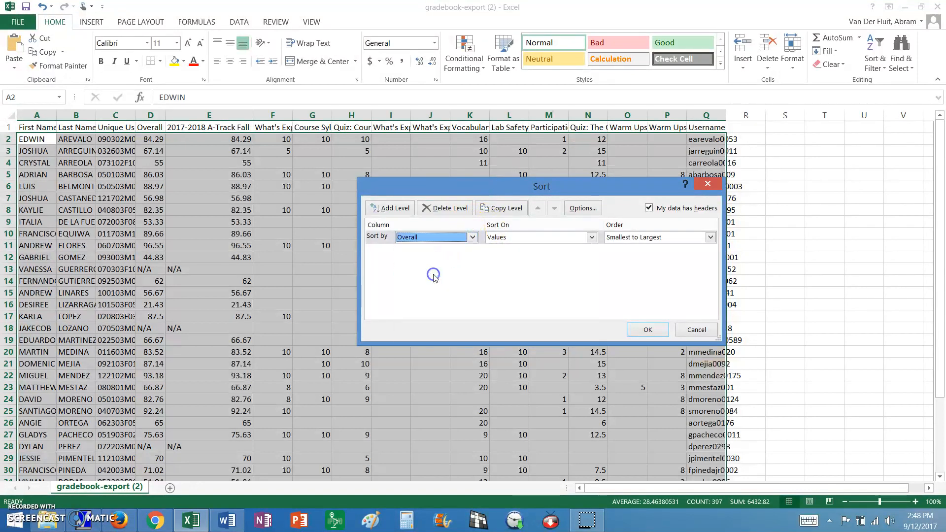
click(709, 238)
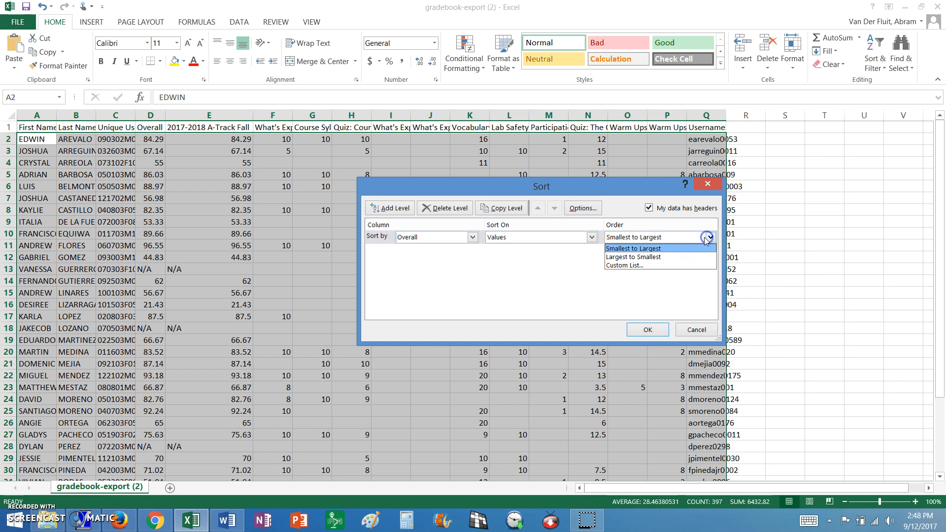
click(622, 248)
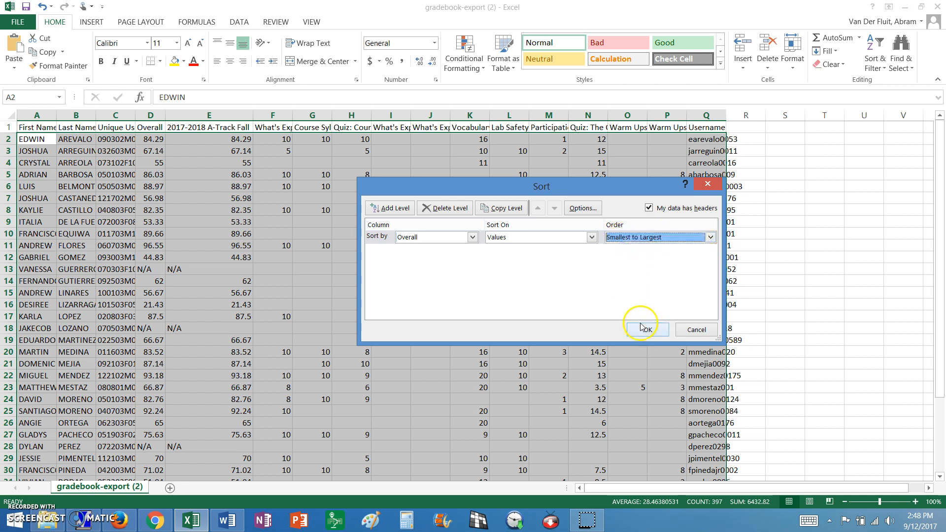
click(645, 330)
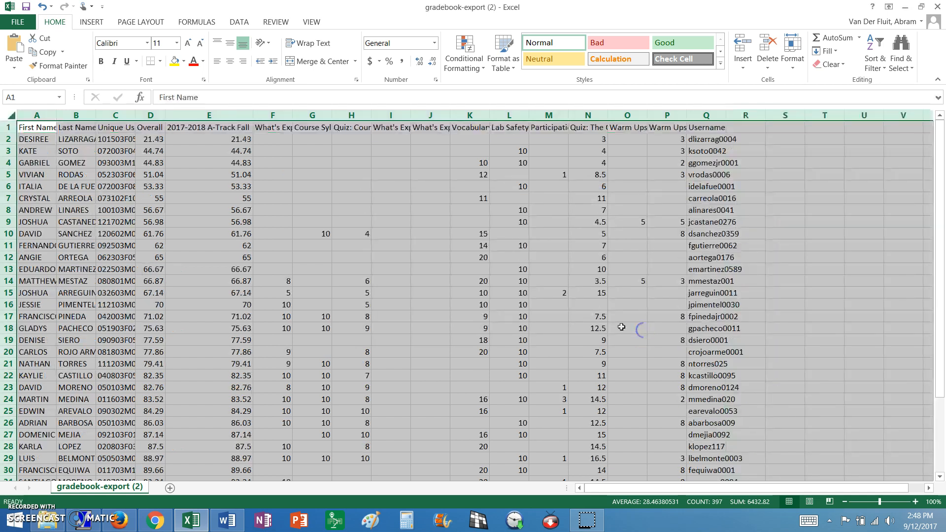
- Select the names, IDs and overall grades of the students below 70 (A2:D15), and minimize the workbook to return to Schoology
click(111, 149)
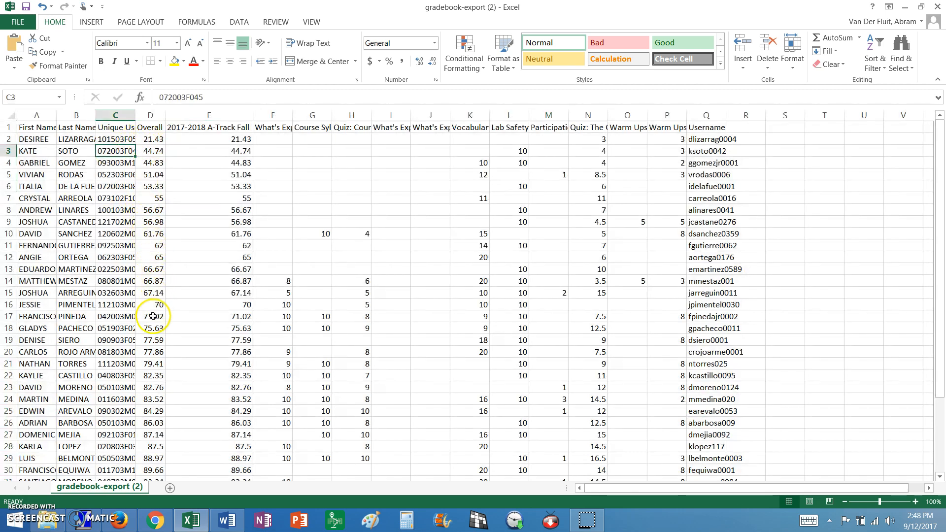
drag(155, 294, 7, 143)
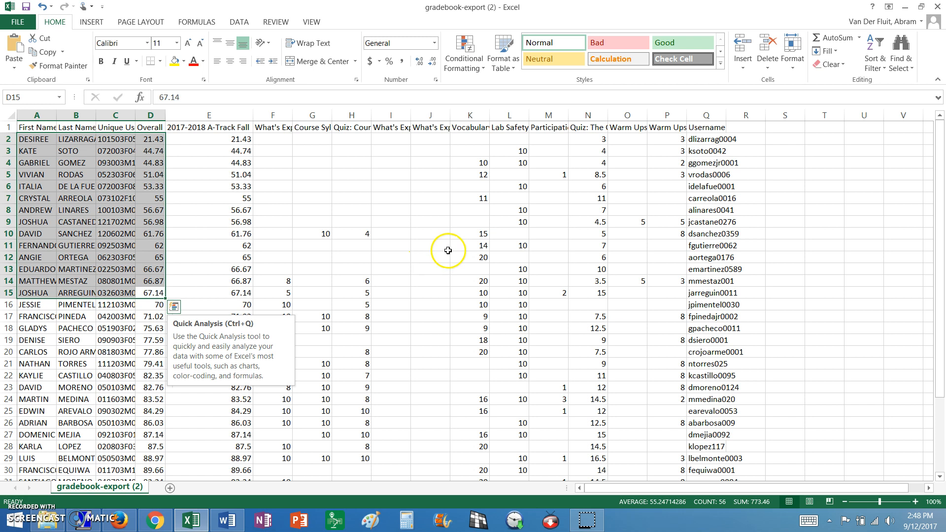
click(904, 8)
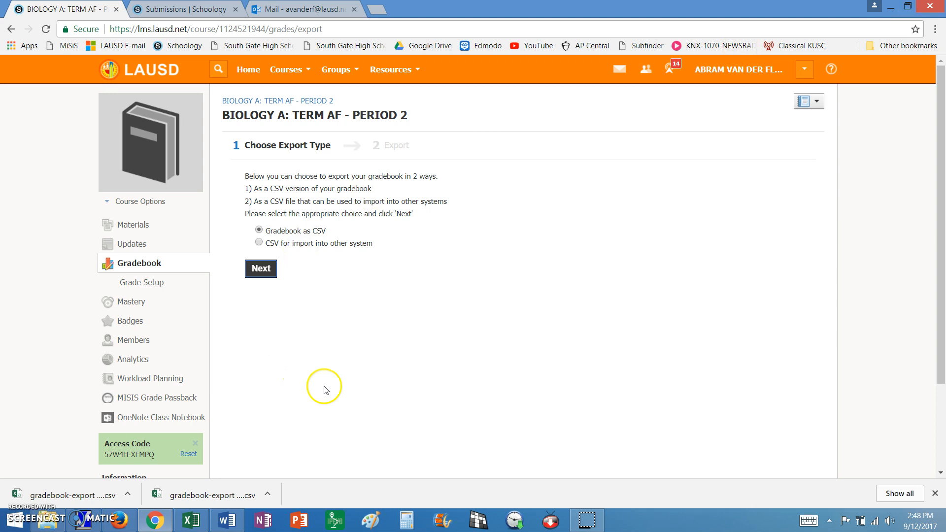